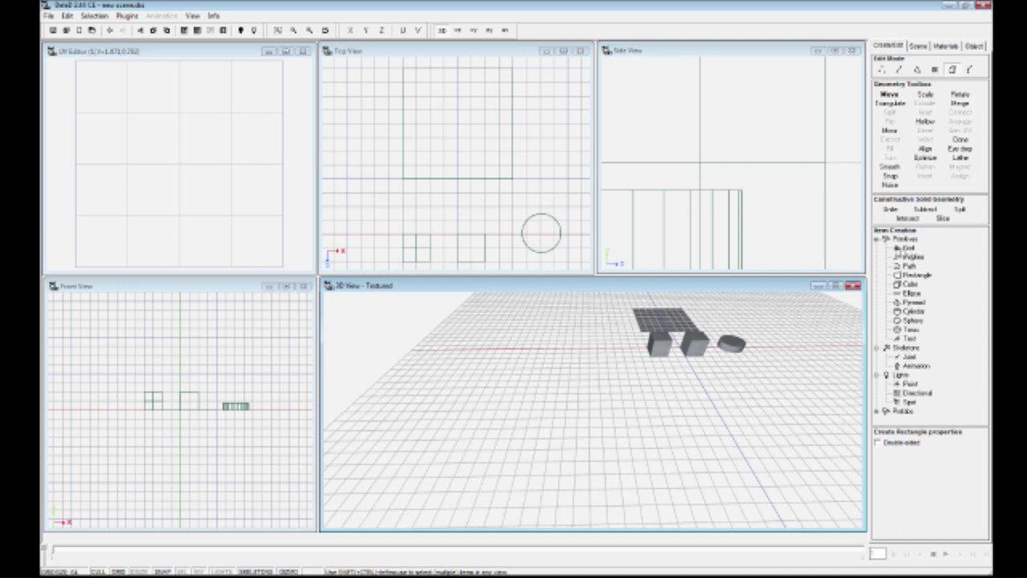
# Draw a small square grid primitive in the top view, in the empty area near the existing cubes
pyautogui.click(909, 248)
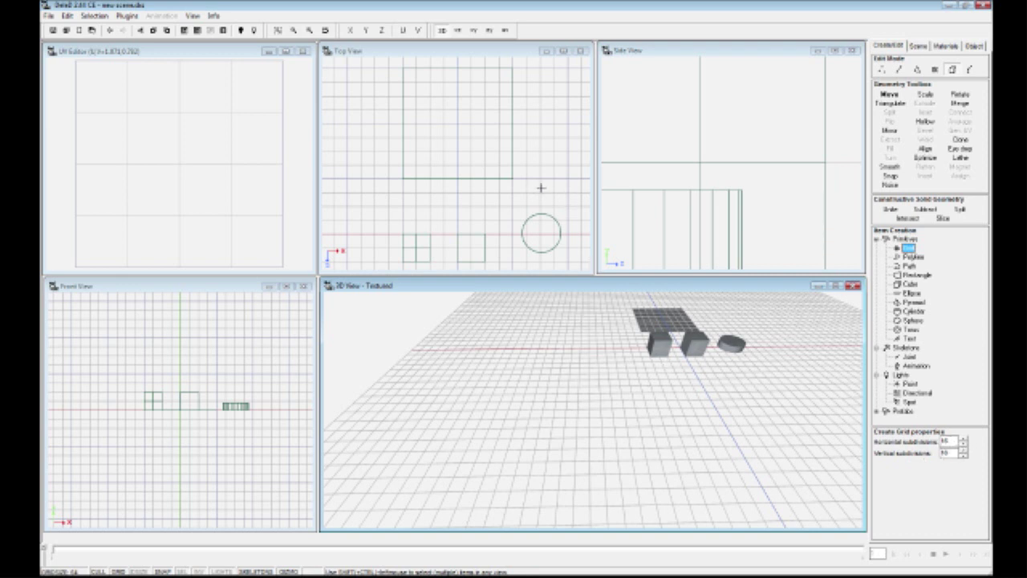
pyautogui.moveTo(527, 198); pyautogui.dragTo(620, 11, button='right')
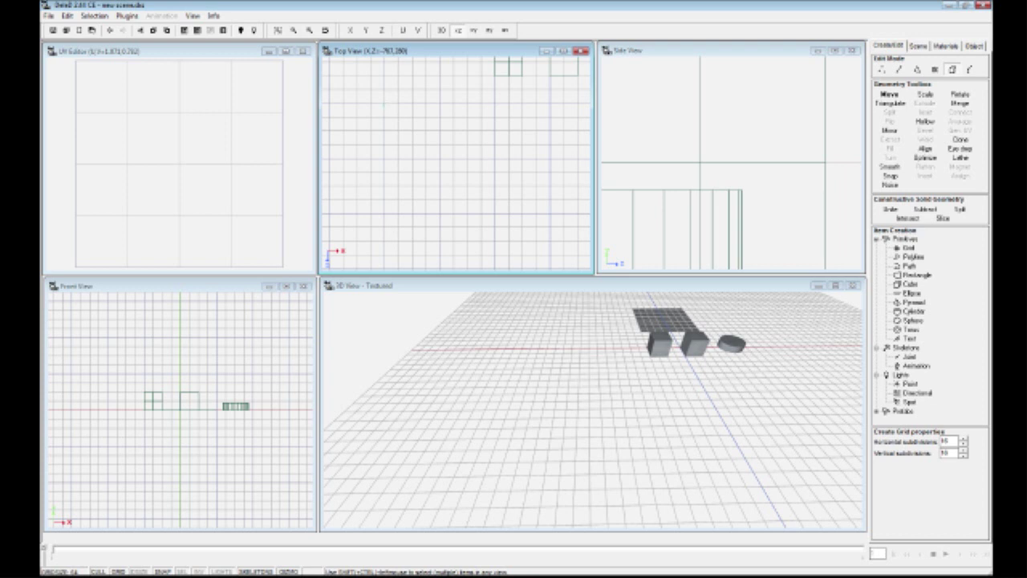
pyautogui.moveTo(388, 113); pyautogui.dragTo(417, 169)
pyautogui.click(898, 251)
pyautogui.moveTo(371, 103); pyautogui.dragTo(480, 212)
pyautogui.moveTo(526, 377); pyautogui.dragTo(587, 383, button='right')
pyautogui.click(911, 249)
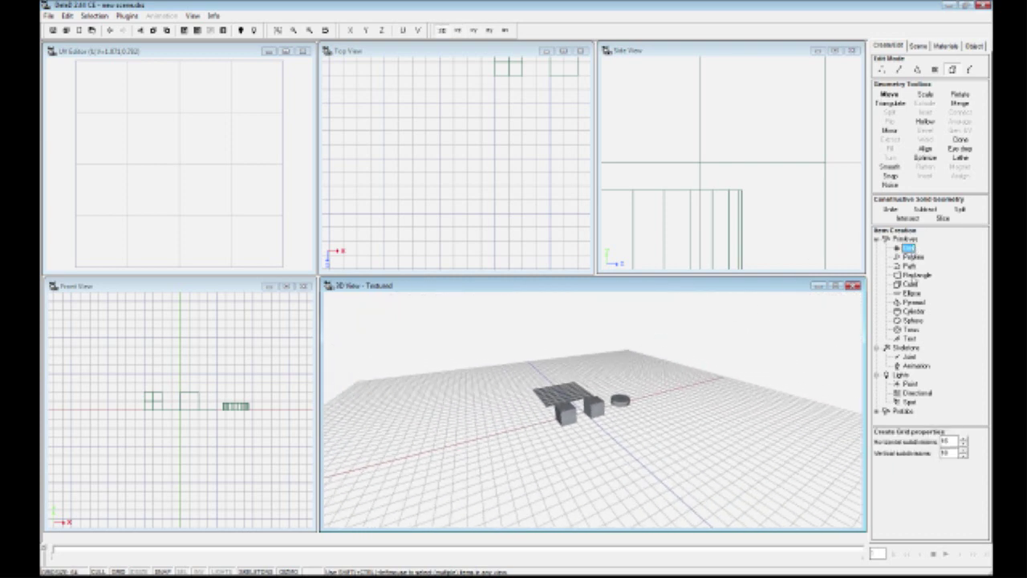
pyautogui.click(911, 285)
pyautogui.click(909, 248)
pyautogui.moveTo(587, 438); pyautogui.dragTo(634, 481, button='right')
pyautogui.moveTo(618, 406); pyautogui.dragTo(646, 422, button='right')
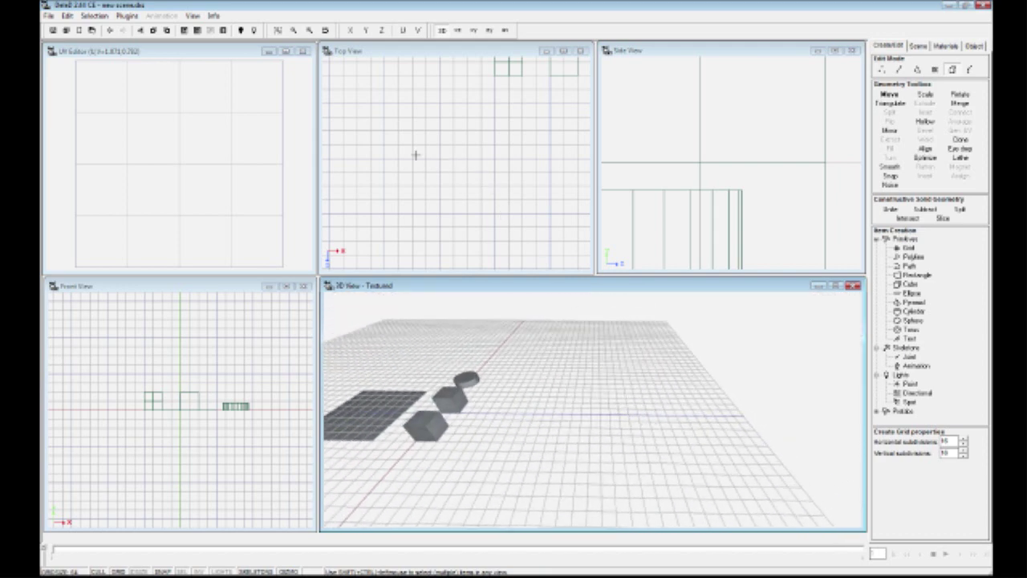
pyautogui.moveTo(465, 104); pyautogui.dragTo(504, 143, button='right')
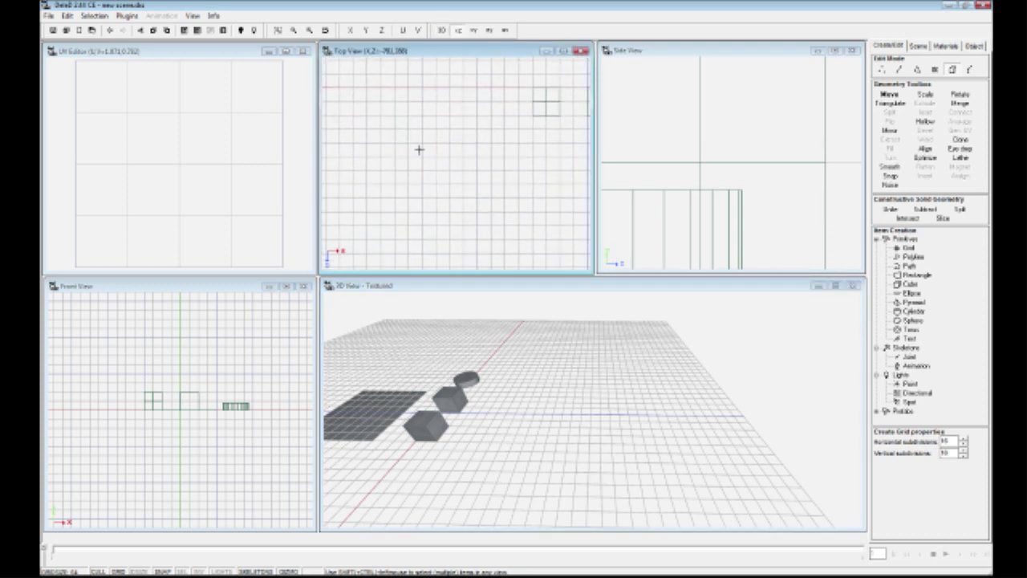
pyautogui.moveTo(458, 193); pyautogui.dragTo(477, 210)
pyautogui.moveTo(419, 142); pyautogui.dragTo(534, 252)
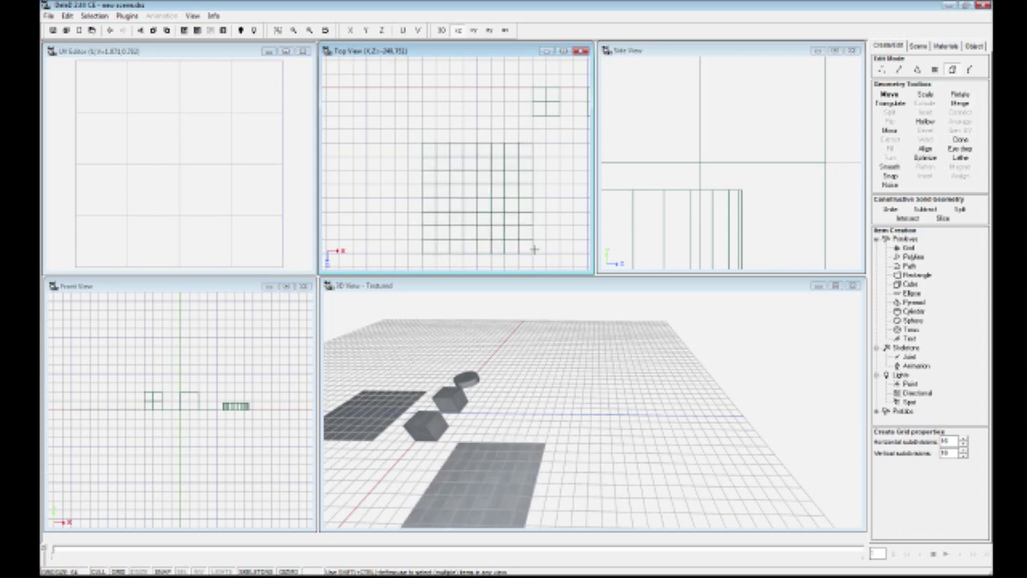
pyautogui.moveTo(560, 444)
pyautogui.mouseDown(button='right')
pyautogui.moveTo(514, 491)
pyautogui.moveTo(513, 454)
pyautogui.moveTo(496, 433)
pyautogui.moveTo(539, 451)
pyautogui.moveTo(532, 465)
pyautogui.moveTo(555, 447)
pyautogui.mouseUp(button='right')
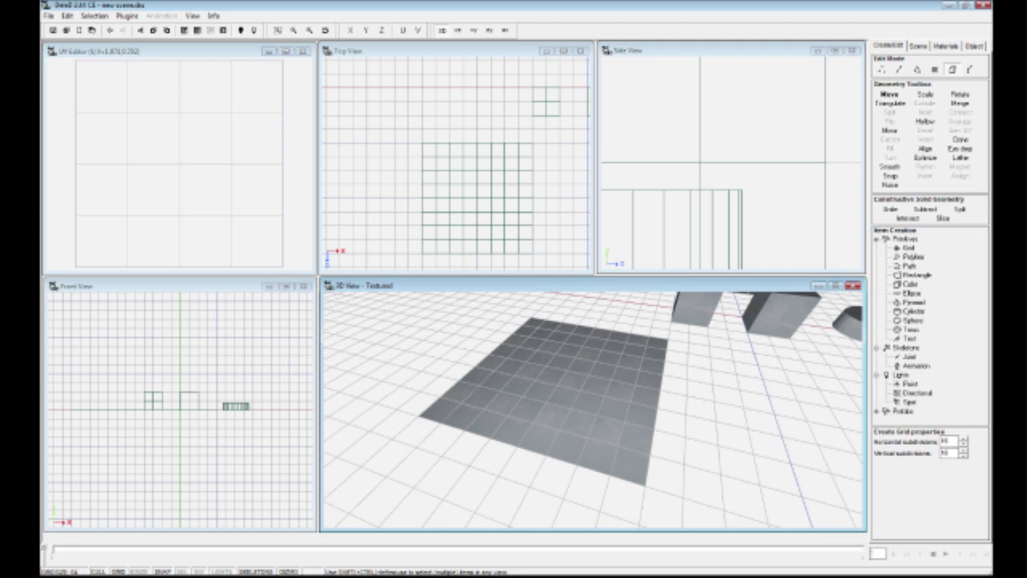
# Undo the creation of the small grid
pyautogui.click(66, 18)
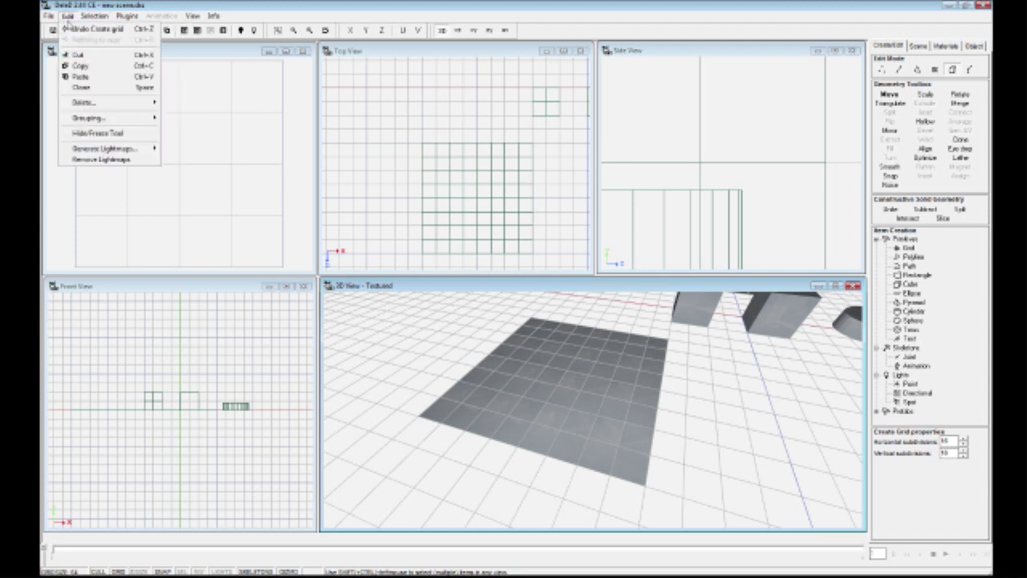
pyautogui.click(91, 31)
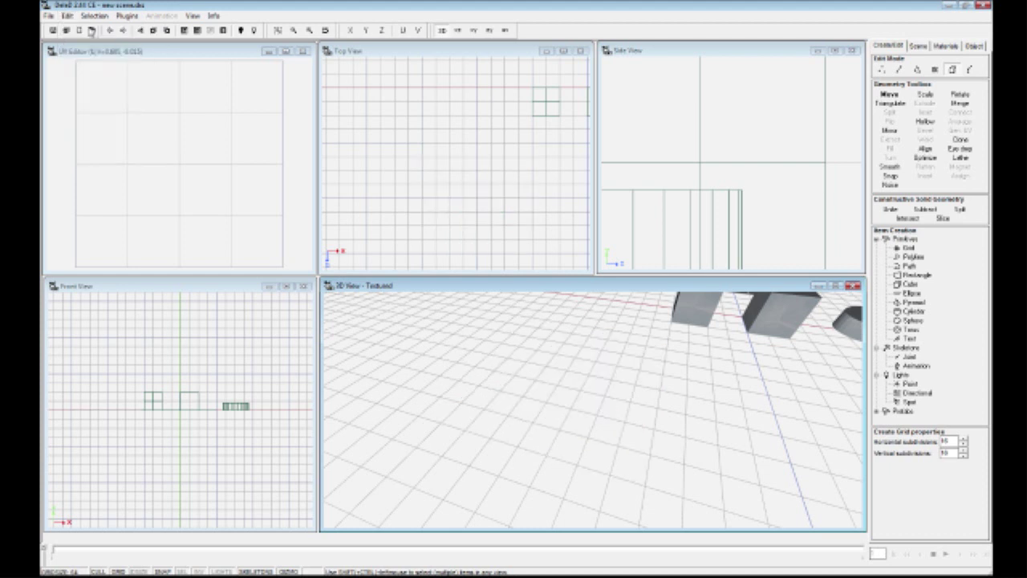
# Draw a large square grid primitive in the top view, in the empty area in front of the existing objects
pyautogui.moveTo(486, 349); pyautogui.dragTo(496, 325, button='right')
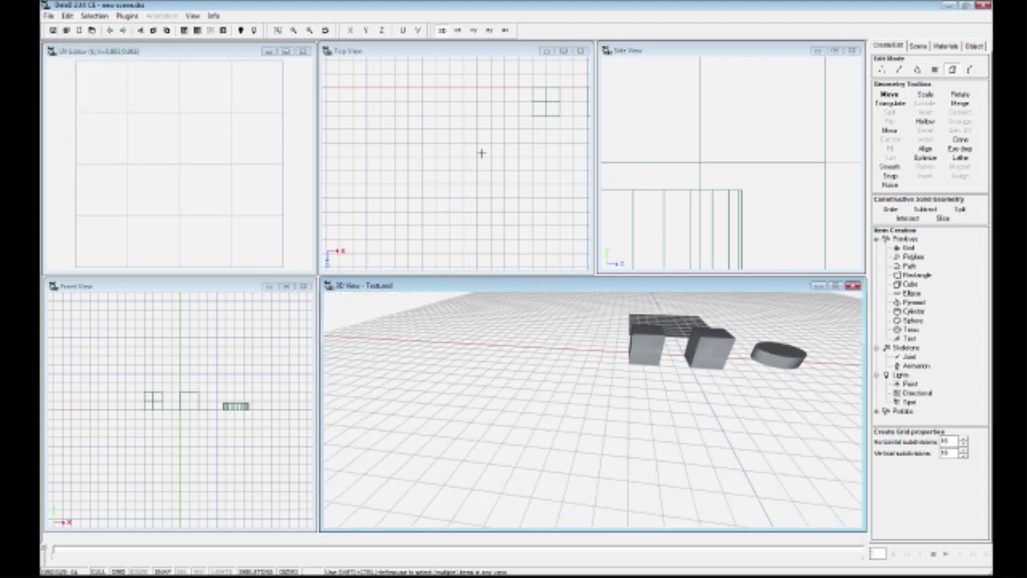
pyautogui.click(460, 52)
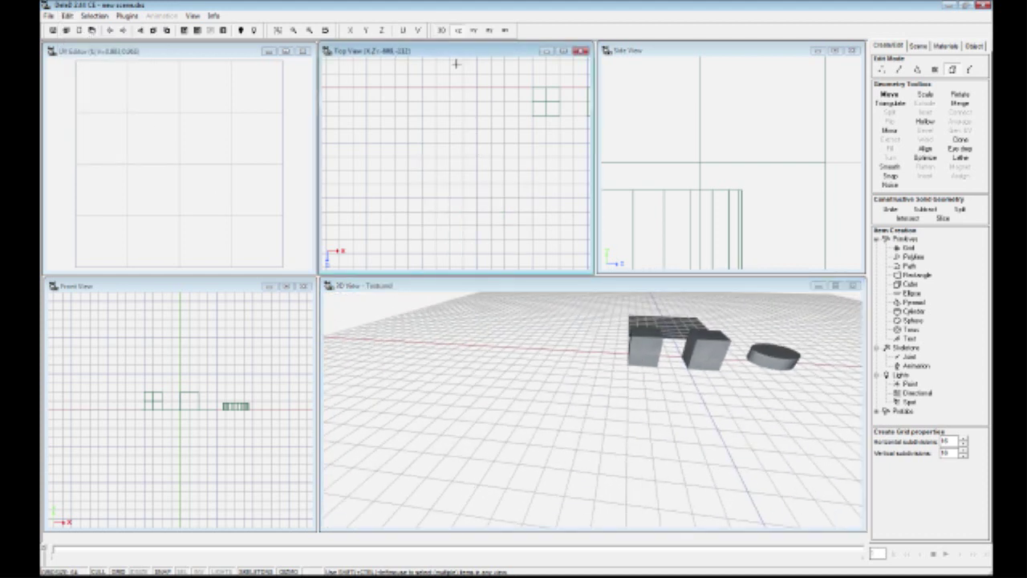
pyautogui.scroll(-3, 468, 113)
pyautogui.scroll(-1, 469, 146)
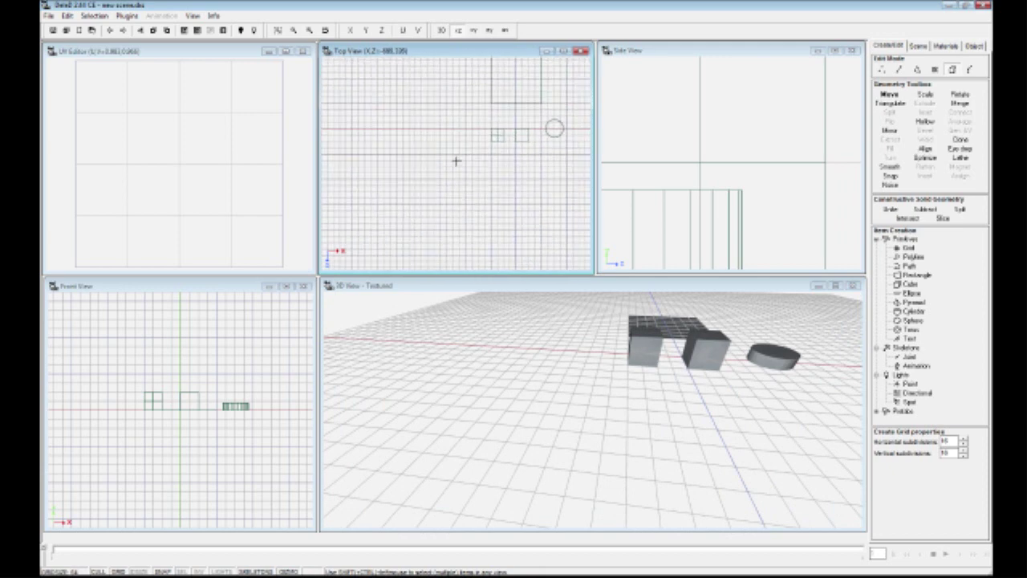
pyautogui.scroll(-1, 443, 167)
pyautogui.scroll(-2, 442, 167)
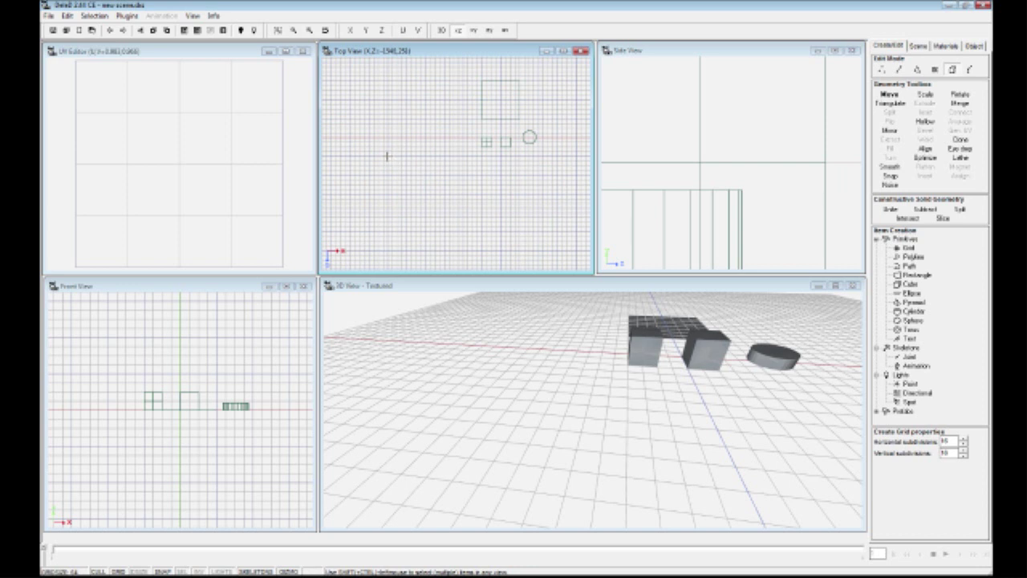
pyautogui.moveTo(386, 155); pyautogui.dragTo(481, 249)
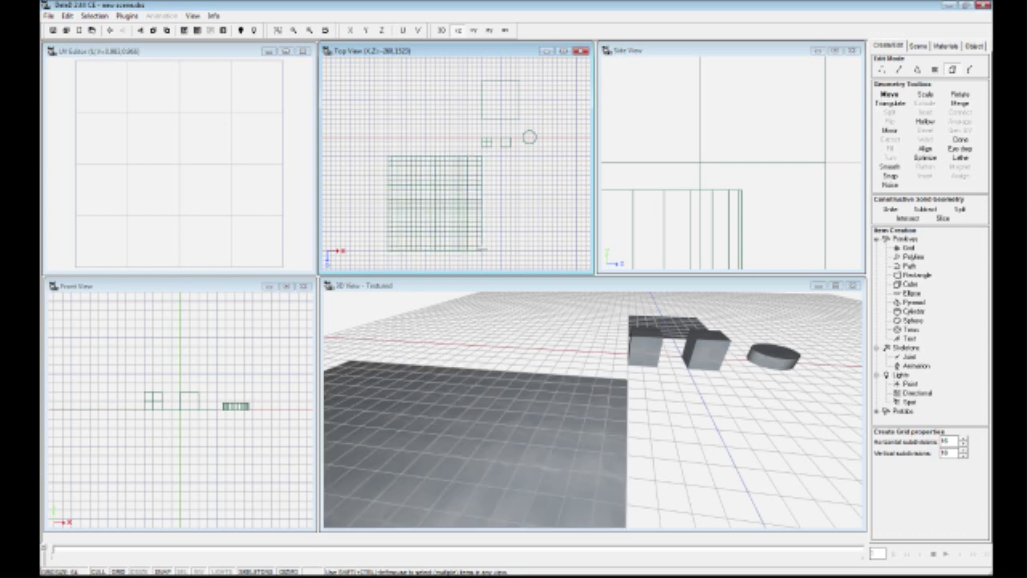
# Select the large grid in the 3D view and maximize that view
pyautogui.moveTo(545, 369); pyautogui.dragTo(573, 430, button='right')
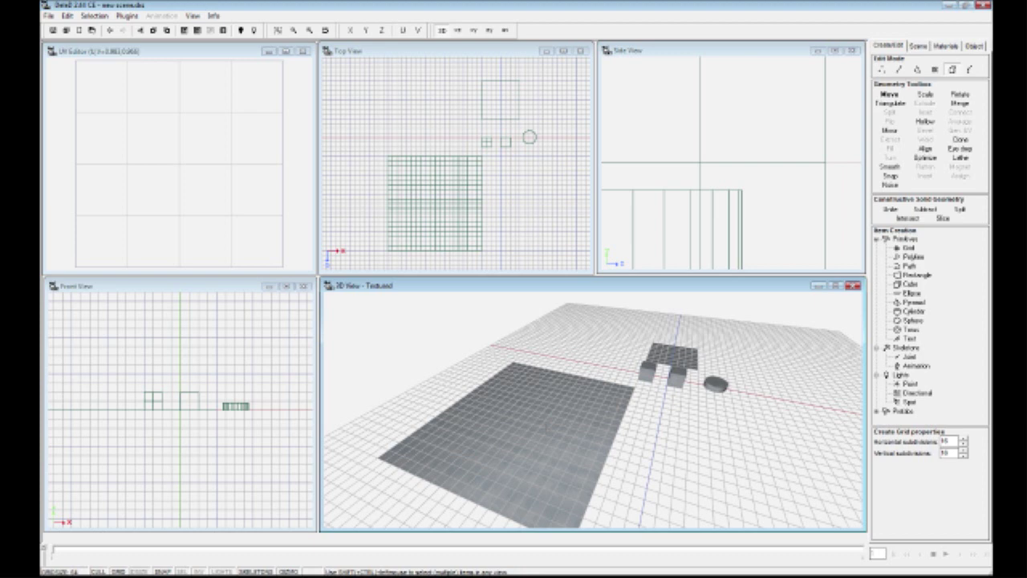
pyautogui.click(544, 427)
pyautogui.moveTo(564, 438); pyautogui.dragTo(566, 432, button='right')
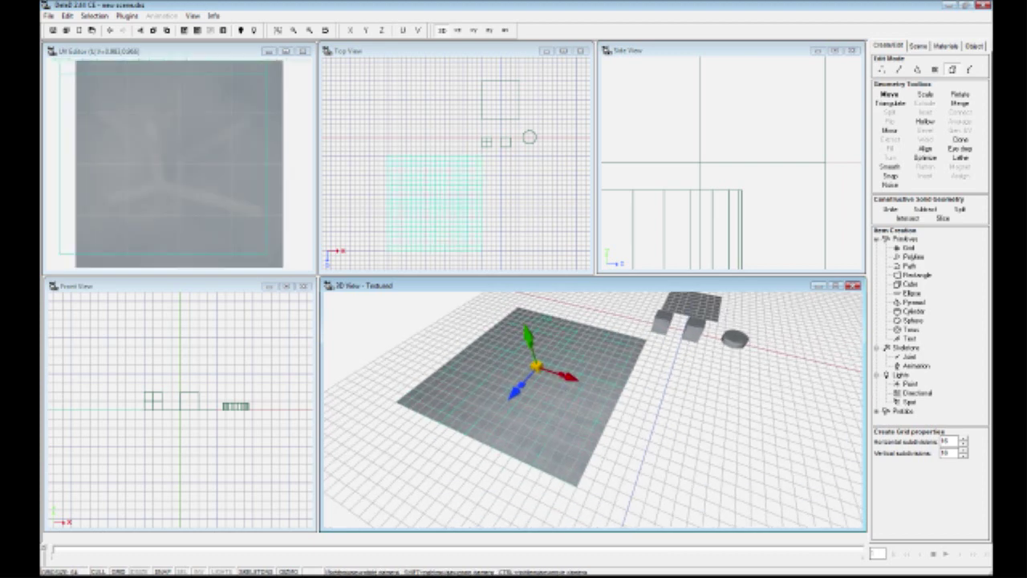
pyautogui.click(835, 286)
pyautogui.moveTo(514, 321); pyautogui.dragTo(502, 297, button='right')
pyautogui.scroll(-1, 519, 274)
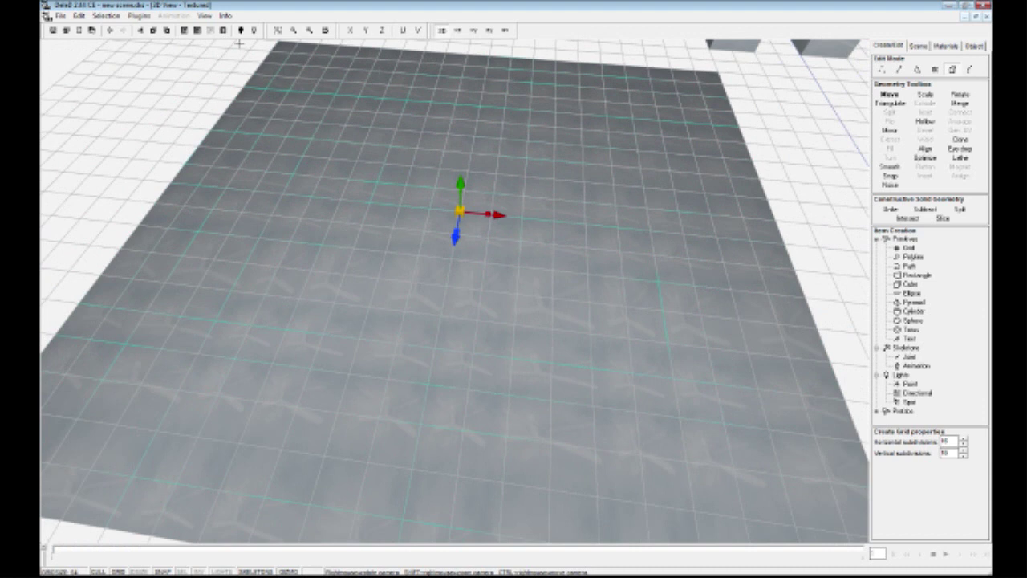
# Examine the interface color settings in the program options and close them without changes
pyautogui.click(206, 18)
pyautogui.click(237, 239)
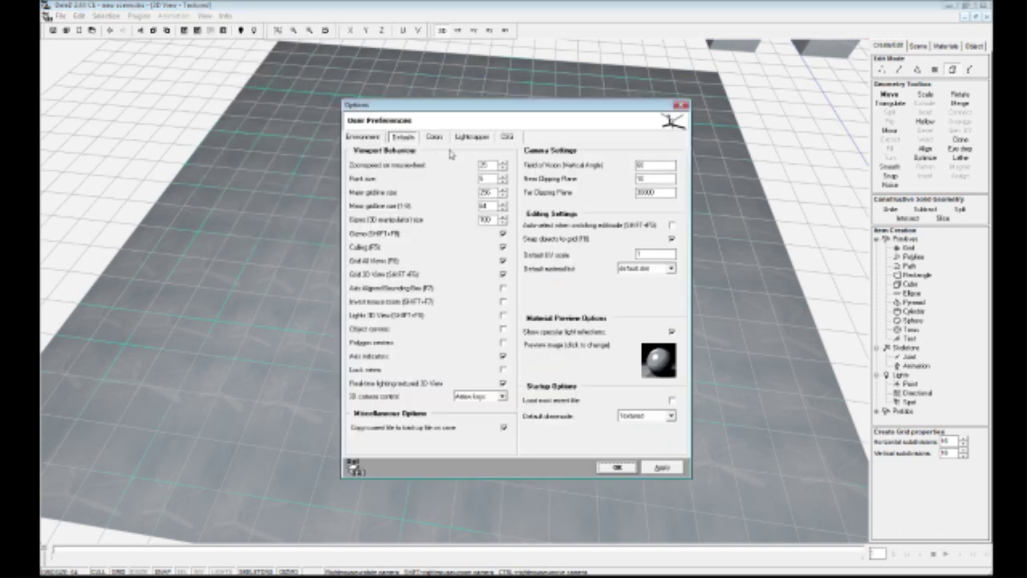
pyautogui.click(436, 137)
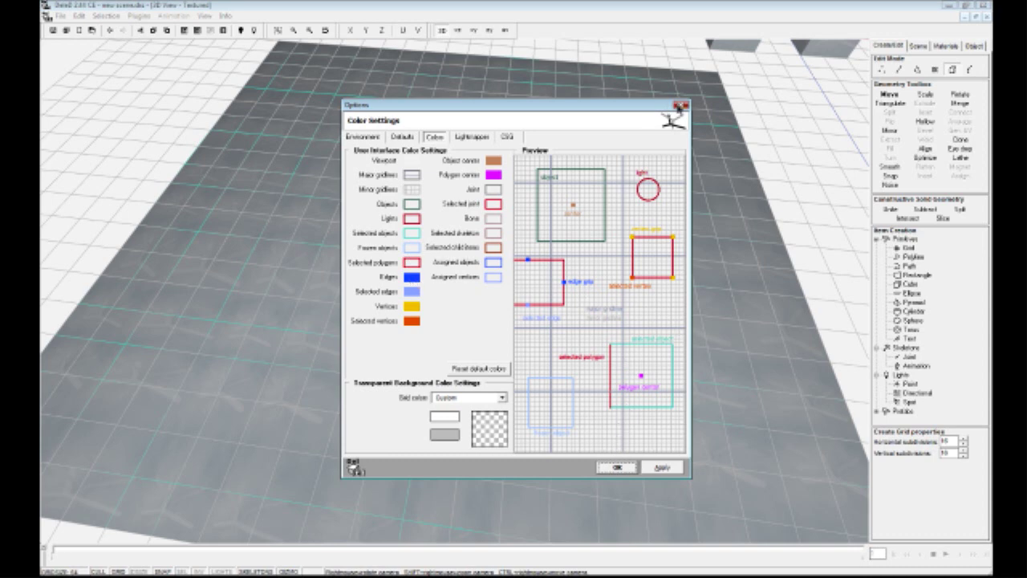
pyautogui.click(681, 106)
# Switch to vertex editing and select a vertex a few cells in from the grid's far-left corner
pyautogui.moveTo(526, 268); pyautogui.dragTo(517, 217, button='right')
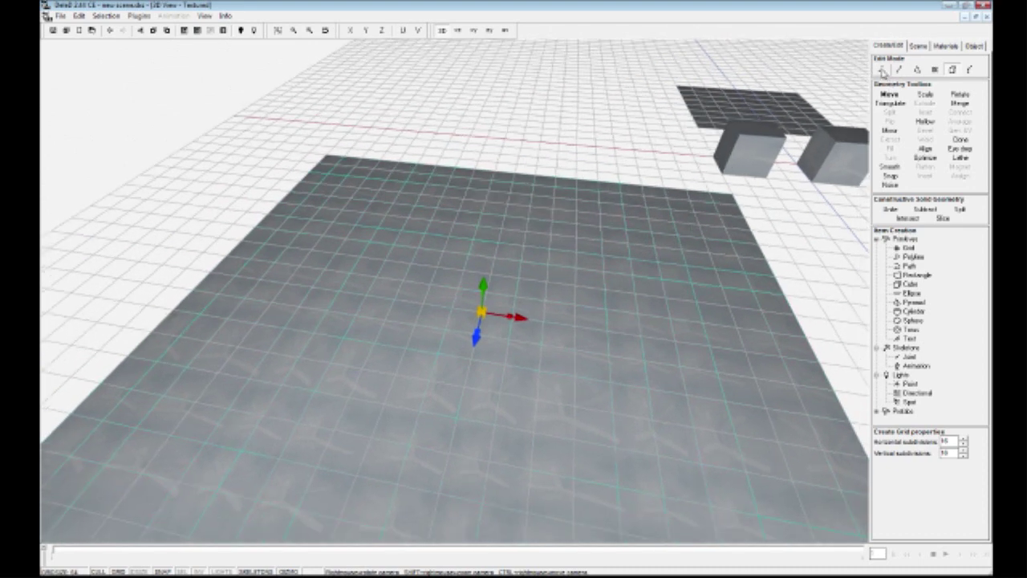
pyautogui.click(882, 69)
pyautogui.moveTo(514, 289); pyautogui.dragTo(541, 310, button='right')
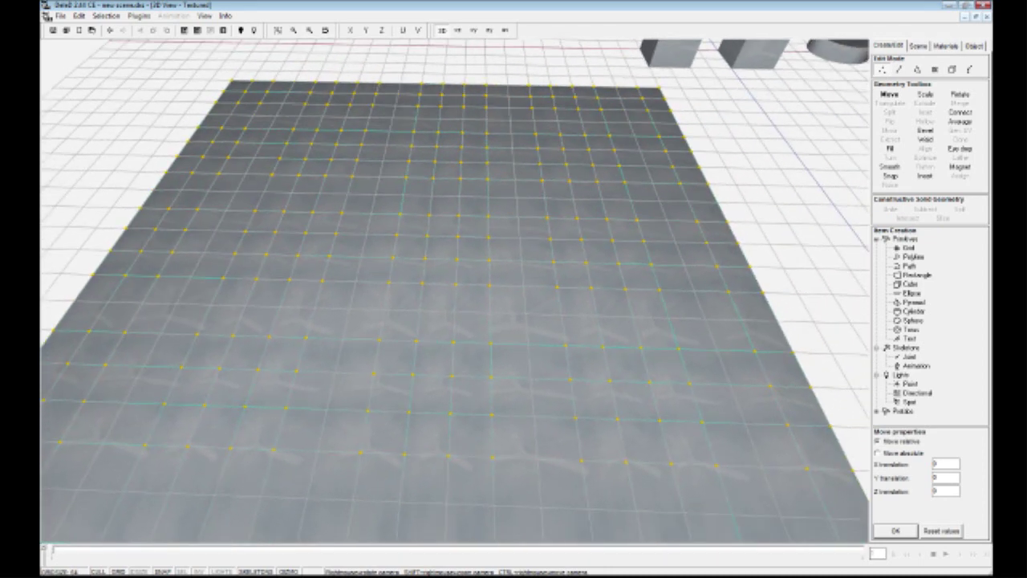
pyautogui.moveTo(456, 329); pyautogui.dragTo(465, 335, button='right')
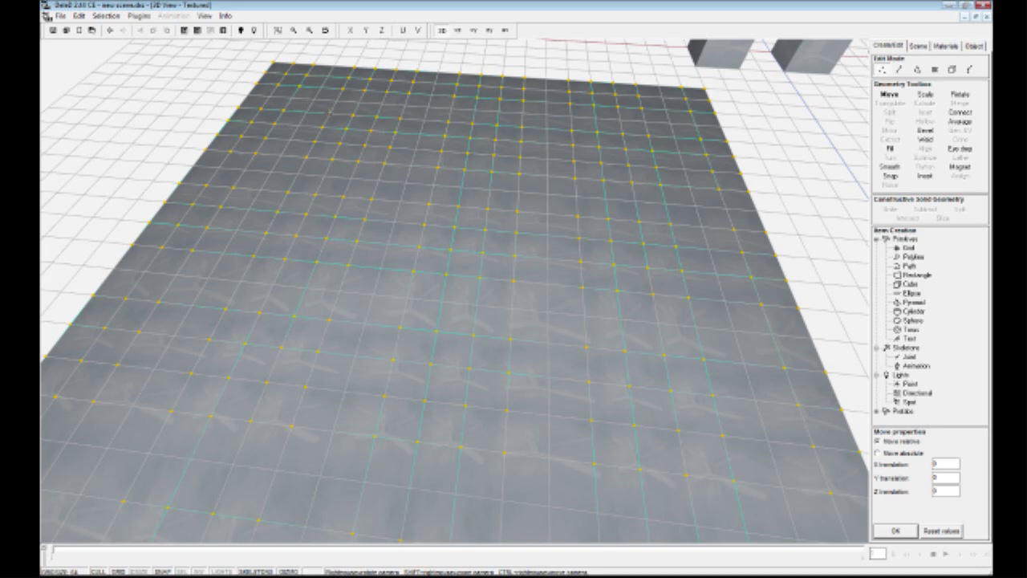
pyautogui.click(329, 114)
pyautogui.moveTo(455, 291); pyautogui.dragTo(485, 227, button='right')
pyautogui.moveTo(389, 183); pyautogui.dragTo(399, 183, button='right')
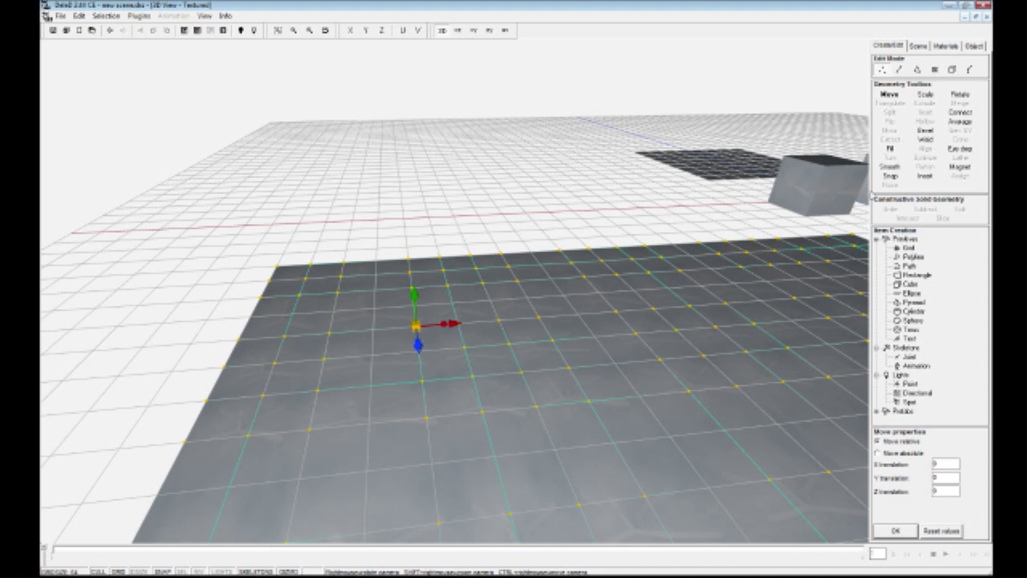
# Activate the Magnet tool, try its falloff shapes and choose the second, rounded one
pyautogui.click(960, 167)
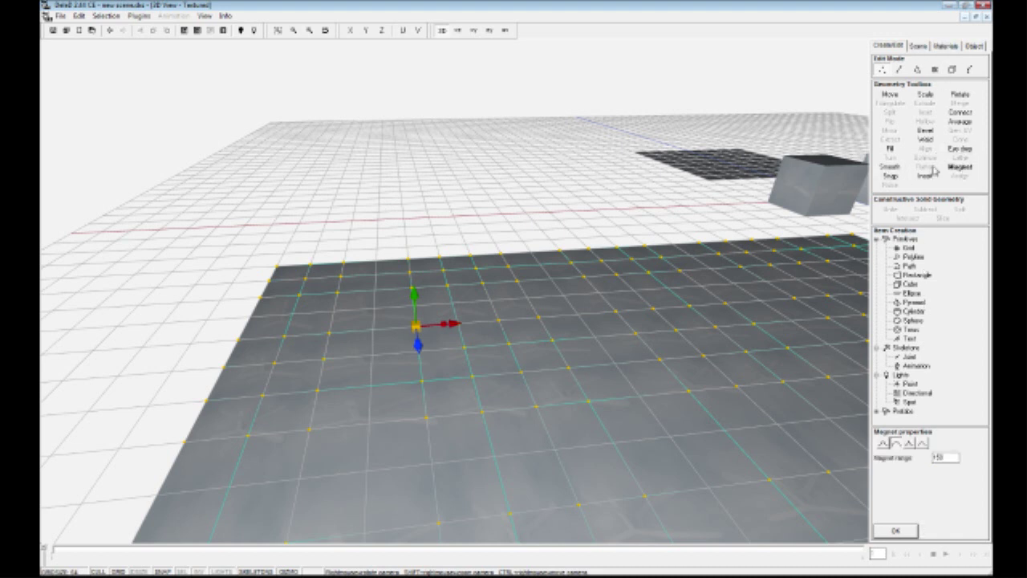
pyautogui.click(882, 444)
pyautogui.click(895, 445)
pyautogui.click(909, 446)
pyautogui.click(924, 446)
pyautogui.click(896, 445)
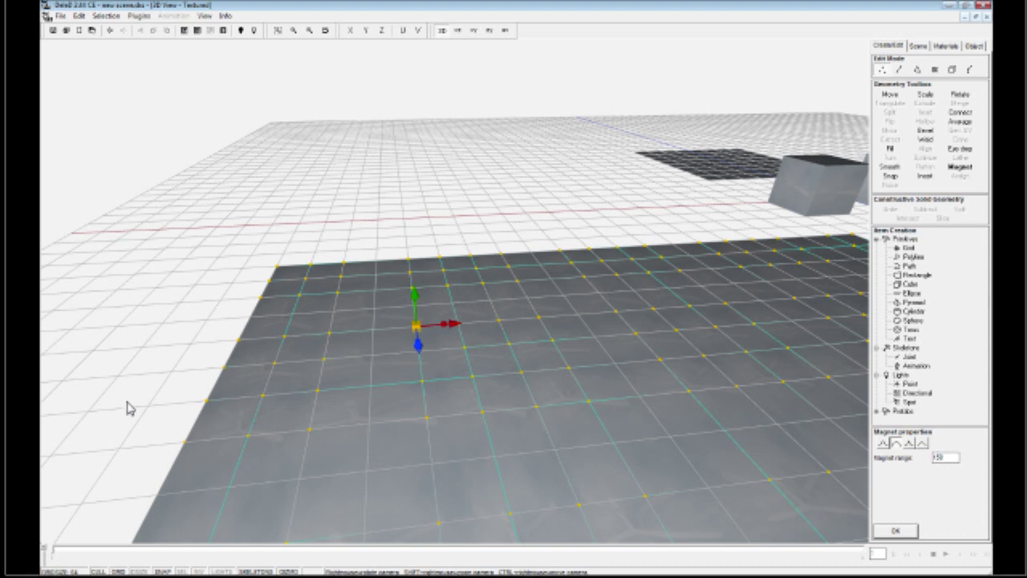
# Set the magnet range to 200 and raise the selected vertex to form a hill
pyautogui.press('BackSpace')
pyautogui.press('BackSpace')
pyautogui.press('BackSpace')
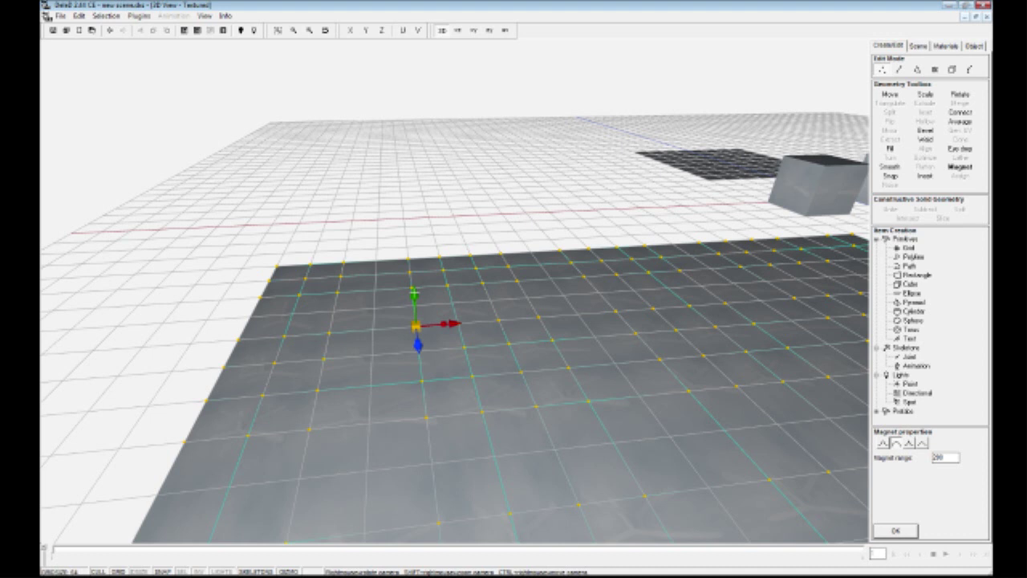
pyautogui.moveTo(414, 290); pyautogui.dragTo(414, 271)
pyautogui.moveTo(530, 403); pyautogui.dragTo(582, 381, button='right')
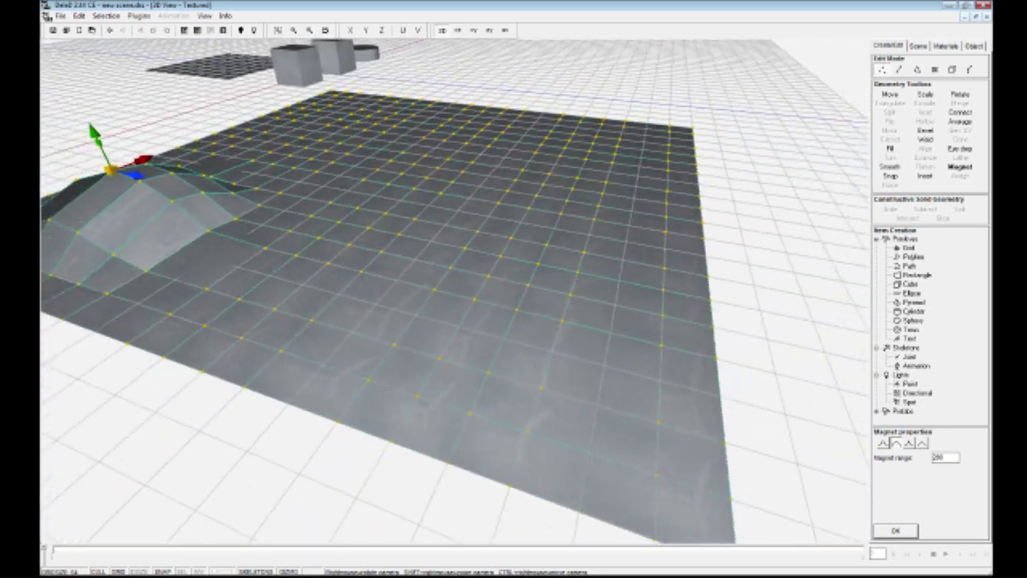
# Select a vertex near the middle of the grid and pull it downward with the Magnet tool
pyautogui.scroll(-1, 454, 291)
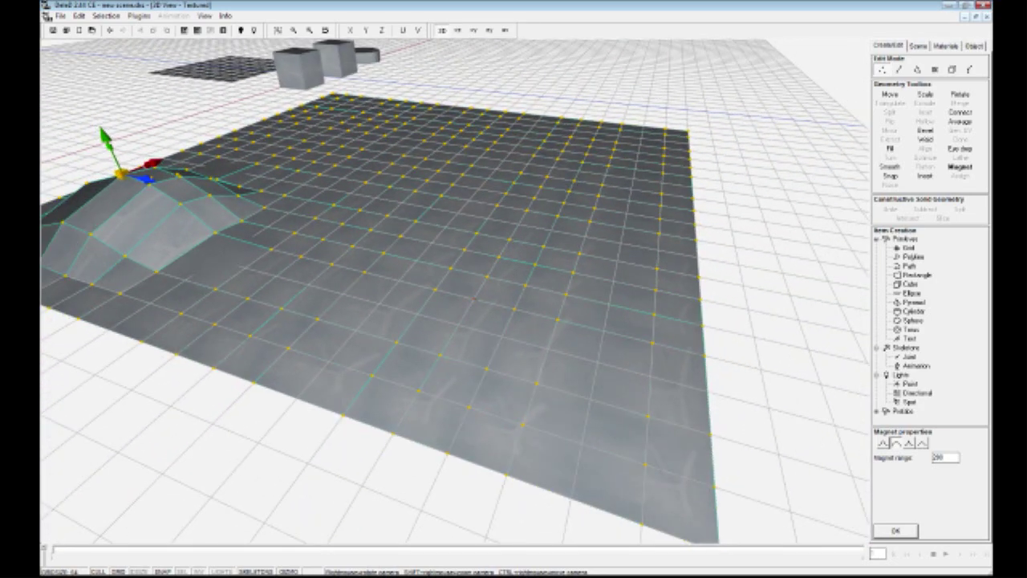
pyautogui.click(474, 299)
pyautogui.moveTo(475, 270); pyautogui.dragTo(474, 282)
pyautogui.moveTo(475, 285); pyautogui.dragTo(452, 260, button='right')
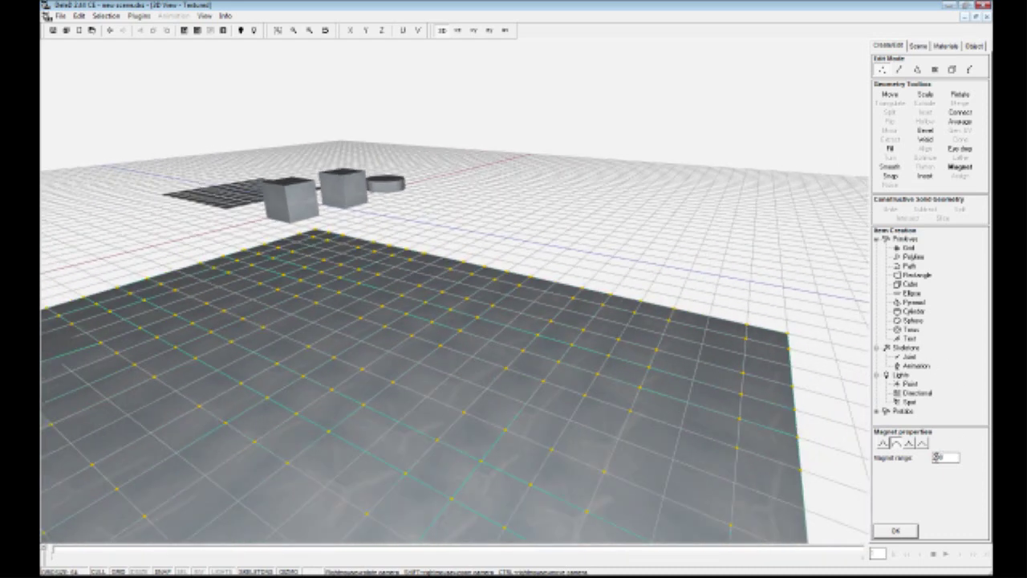
# Set the magnet range to 300 and raise a vertex on the flat part of the grid into a wider hill
pyautogui.write('300')
pyautogui.click(640, 388)
pyautogui.moveTo(646, 357); pyautogui.dragTo(652, 324)
pyautogui.moveTo(652, 324); pyautogui.dragTo(598, 384, button='right')
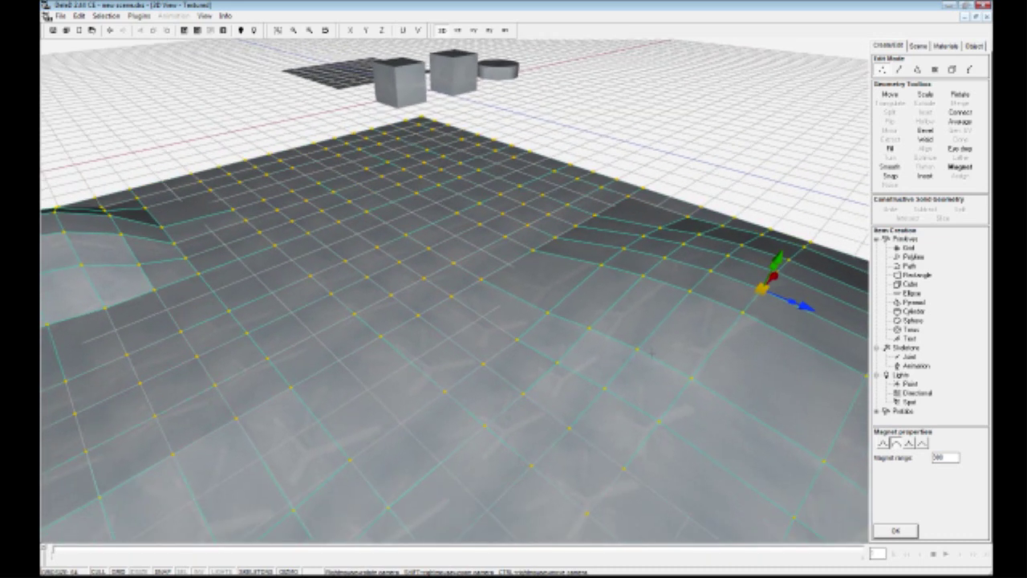
# Set the magnet range to 100 and lower a vertex near the grid's far corner to form a small dip
pyautogui.doubleClick(939, 456)
pyautogui.press('Delete')
pyautogui.write('0')
pyautogui.click(420, 176)
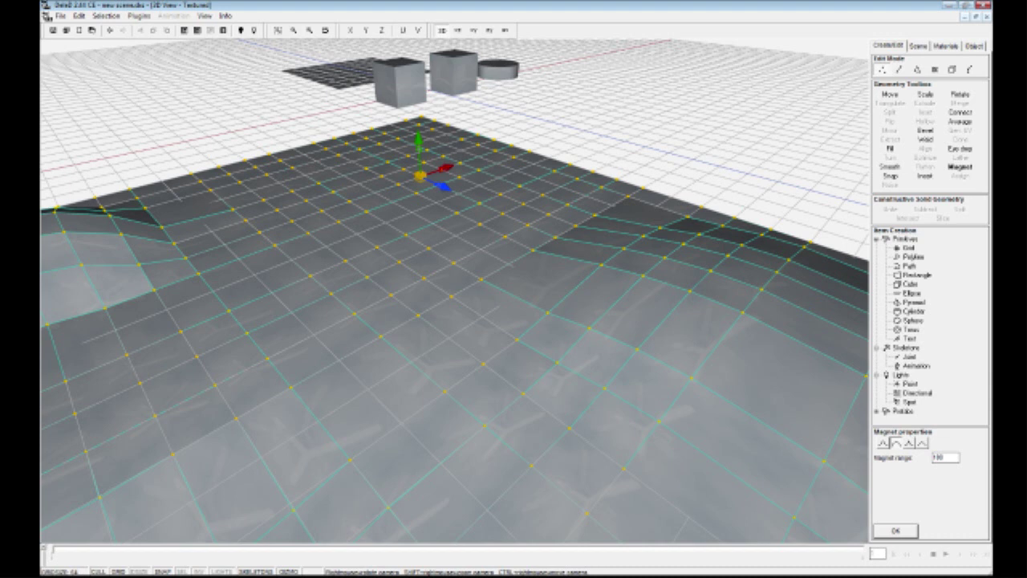
pyautogui.moveTo(419, 137); pyautogui.dragTo(420, 153)
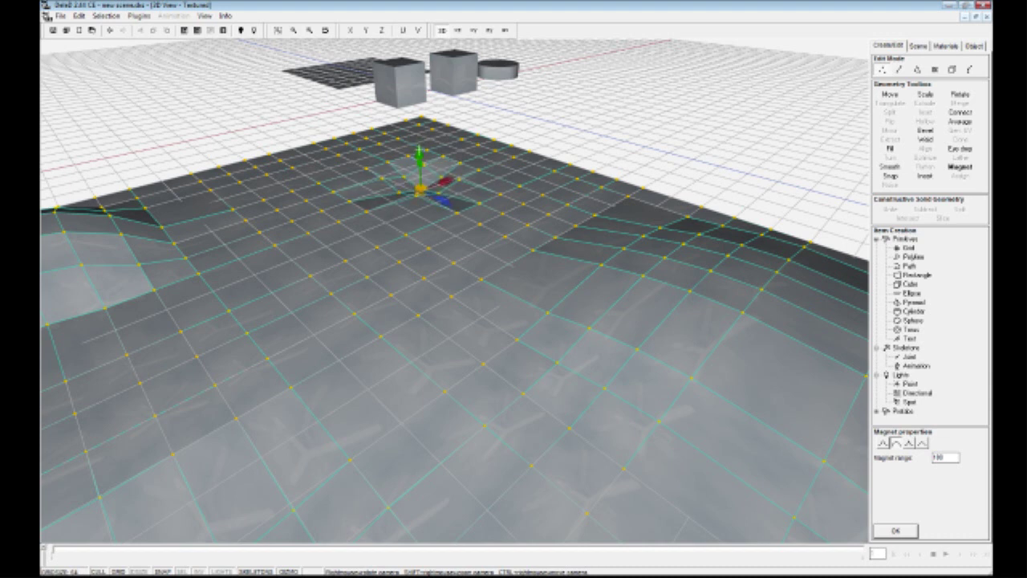
pyautogui.moveTo(472, 224)
pyautogui.mouseDown(button='right')
pyautogui.moveTo(457, 132)
pyautogui.moveTo(460, 180)
pyautogui.moveTo(472, 193)
pyautogui.moveTo(418, 195)
pyautogui.moveTo(479, 232)
pyautogui.mouseUp(button='right')
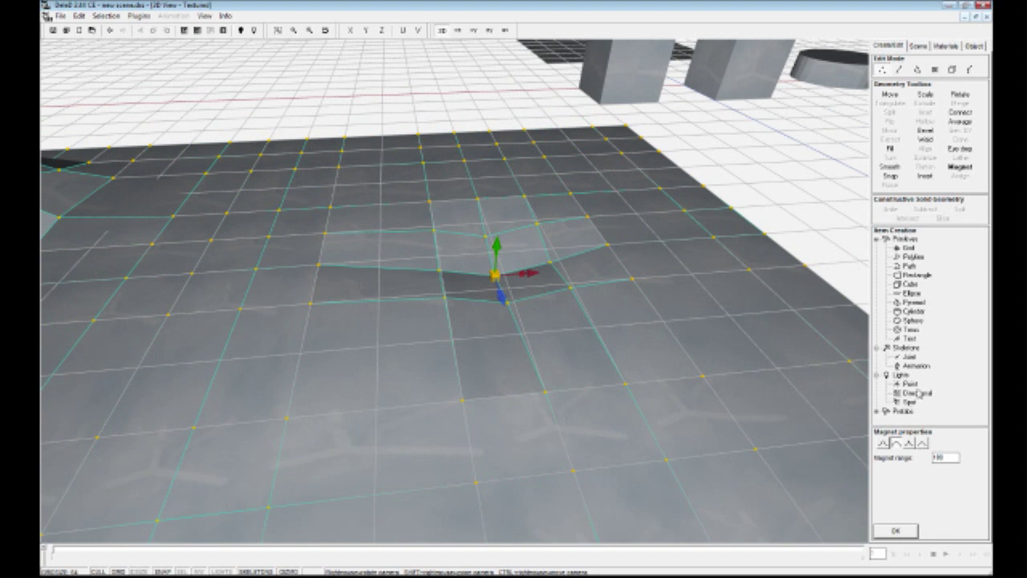
# Set the magnet to the fourth falloff shape with a range of 400 and select a vertex near the grid's corner beyond the dip
pyautogui.doubleClick(938, 455)
pyautogui.write('50')
pyautogui.click(926, 447)
pyautogui.click(923, 444)
pyautogui.write('100')
pyautogui.press('BackSpace')
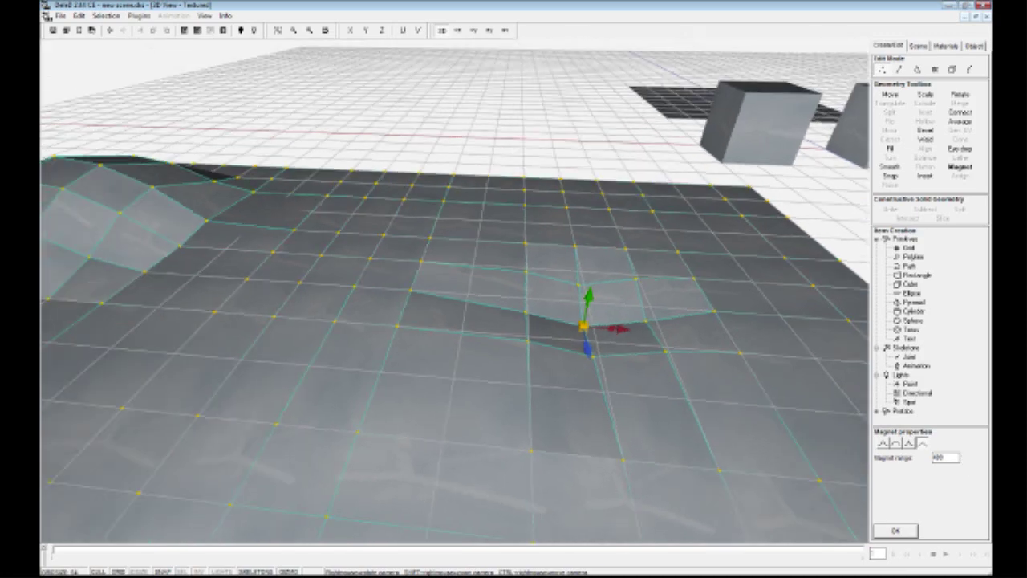
pyautogui.moveTo(454, 290); pyautogui.dragTo(392, 325, button='right')
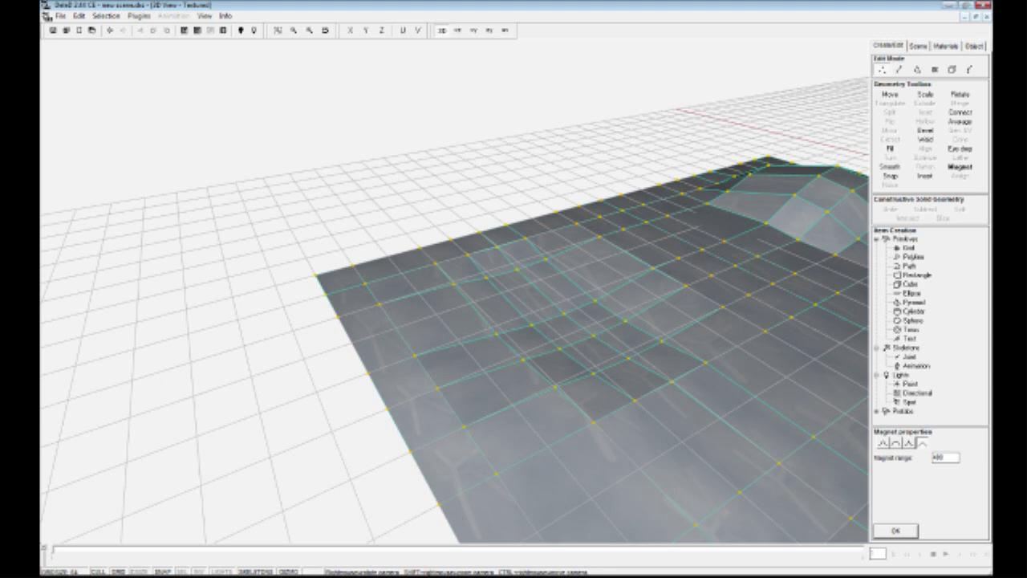
pyautogui.click(454, 283)
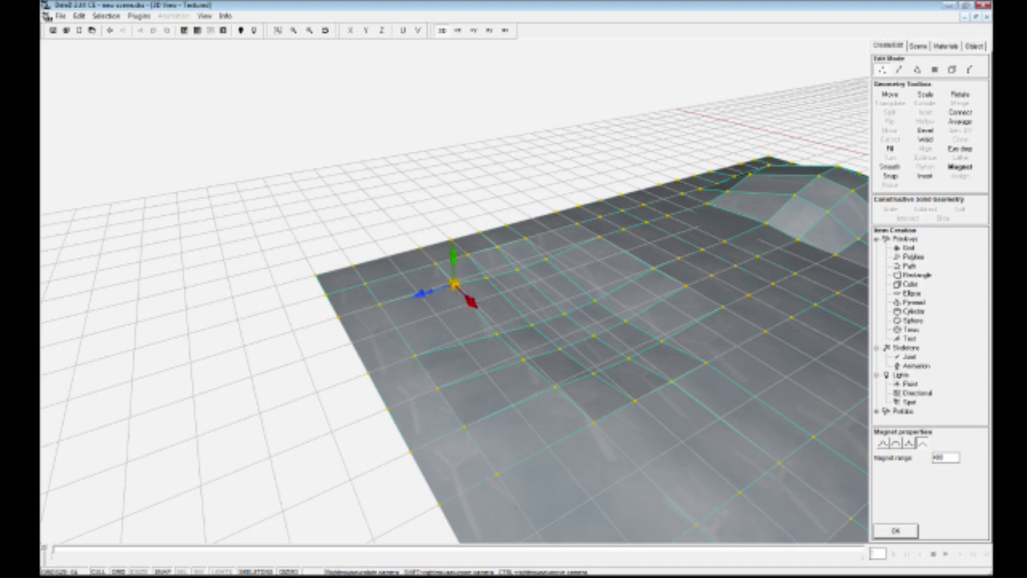
# Try raising the selected corner-area vertex slightly with the Magnet tool, and undo the move
pyautogui.moveTo(453, 257); pyautogui.dragTo(451, 221)
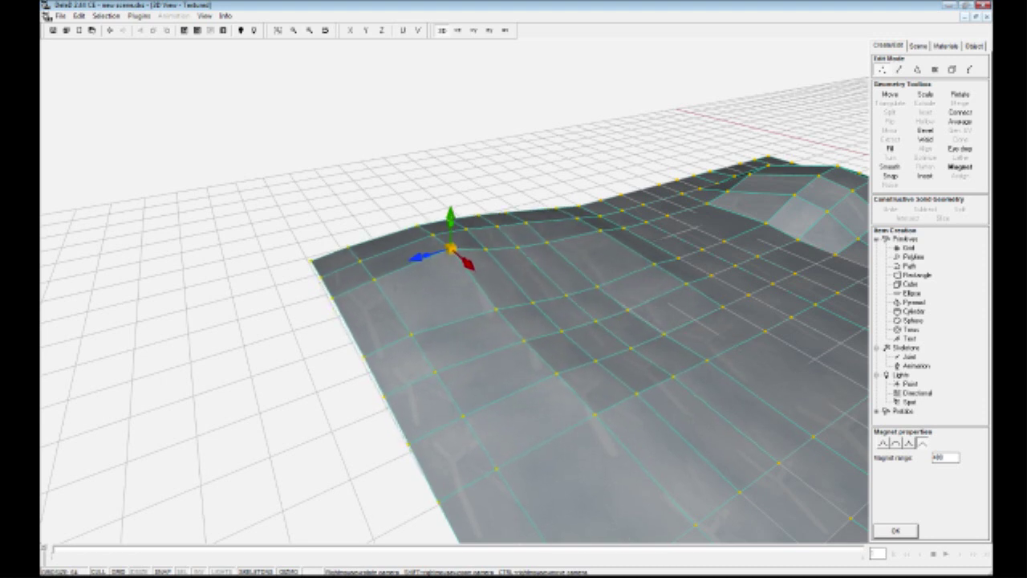
pyautogui.click(79, 18)
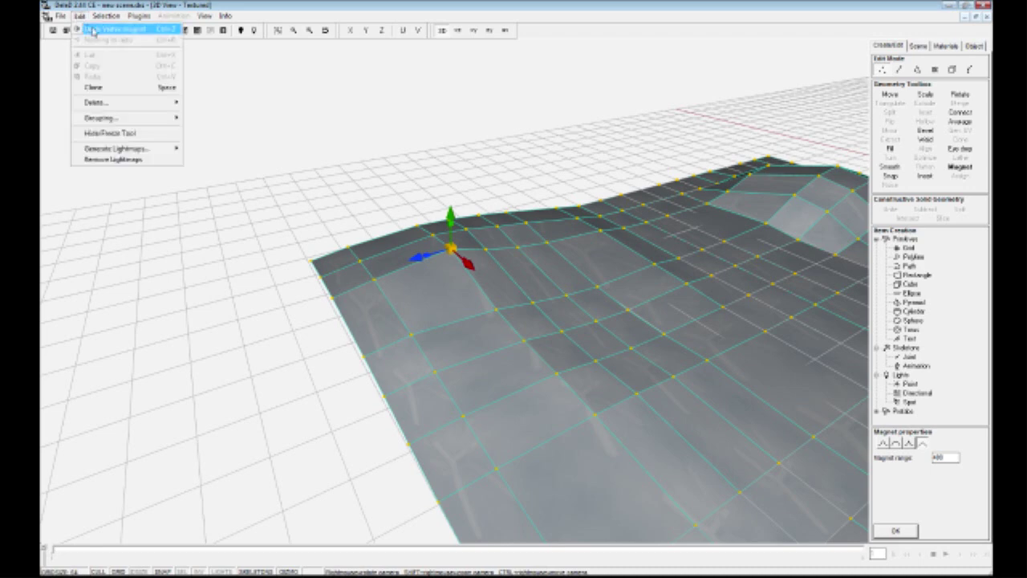
pyautogui.click(93, 31)
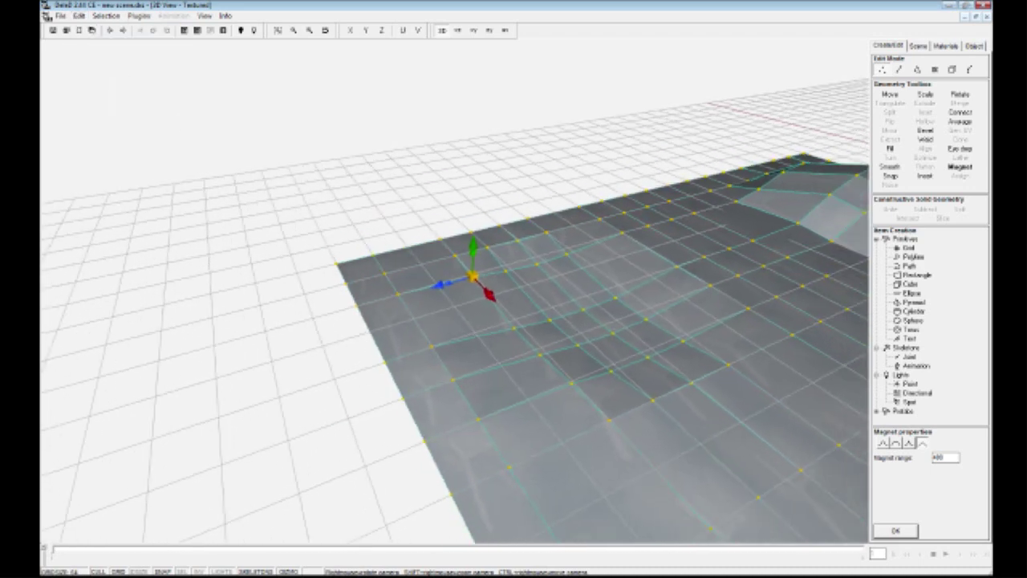
# Raise the selected vertex near the grid's corner into a broad hill
pyautogui.keyDown('shift'); pyautogui.moveTo(455, 291); pyautogui.dragTo(455, 225, button='right'); pyautogui.keyUp('shift')
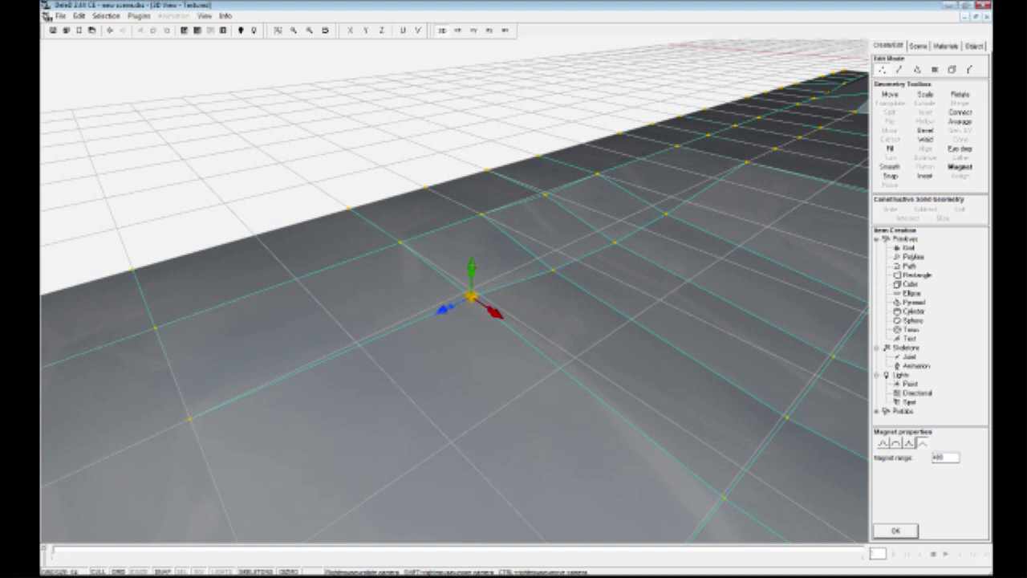
pyautogui.moveTo(472, 266); pyautogui.dragTo(476, 87)
pyautogui.moveTo(498, 103); pyautogui.dragTo(486, 129, button='right')
pyautogui.scroll(-5, 451, 112)
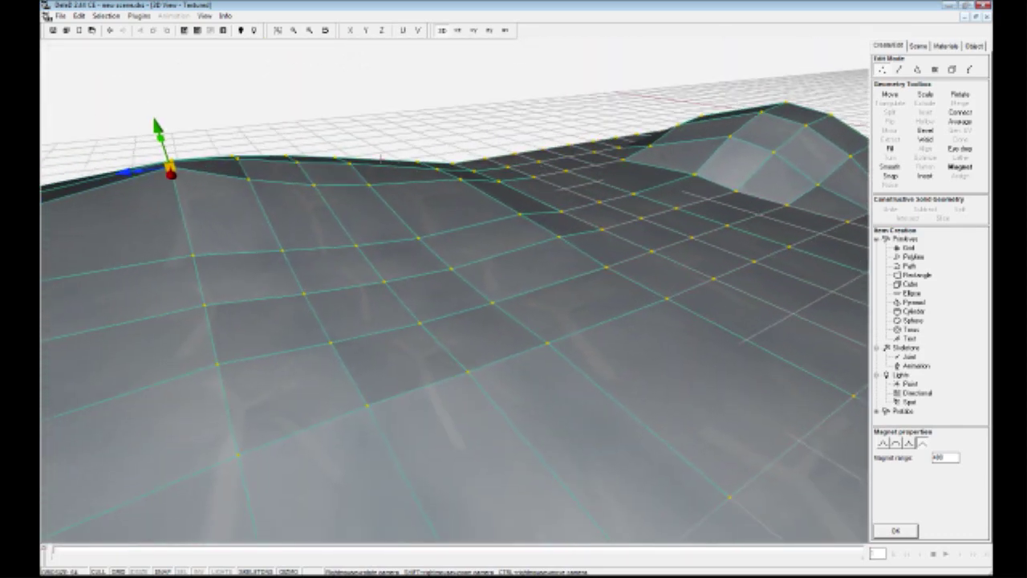
# Select a vertex near the grid's opposite corner, past the dip, and switch the magnet to the first falloff shape
pyautogui.moveTo(442, 281); pyautogui.dragTo(353, 189, button='right')
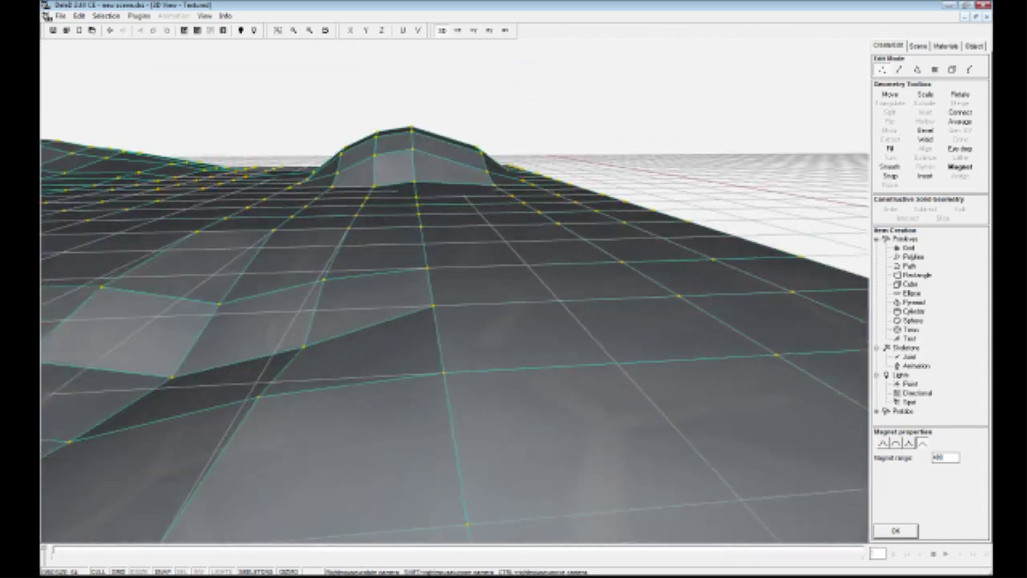
pyautogui.moveTo(361, 237); pyautogui.dragTo(337, 243, button='right')
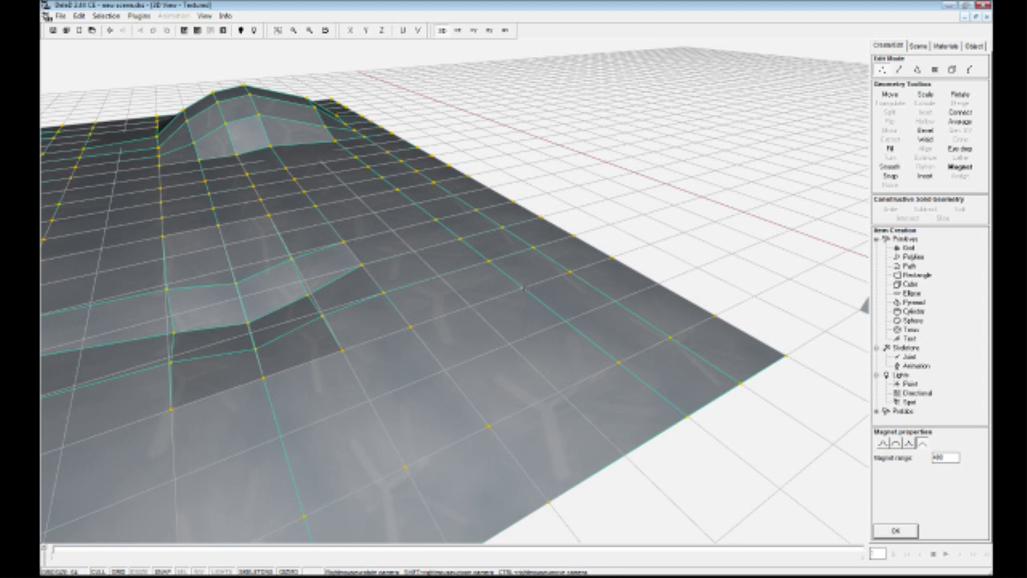
pyautogui.click(523, 286)
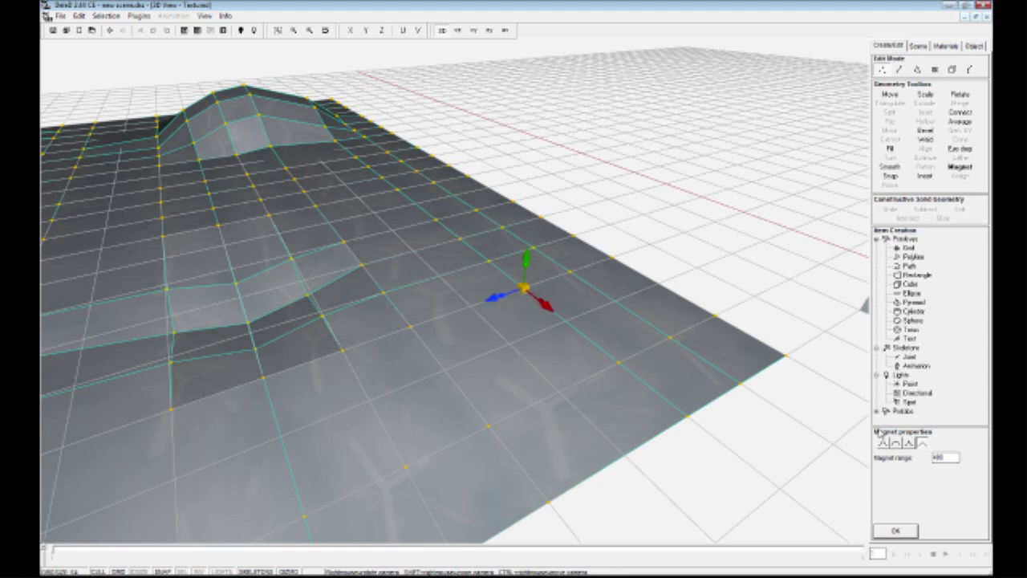
pyautogui.click(884, 444)
# Try lowering the selected vertex with a larger magnet range, and undo the move
pyautogui.write('500')
pyautogui.moveTo(526, 255); pyautogui.dragTo(524, 277)
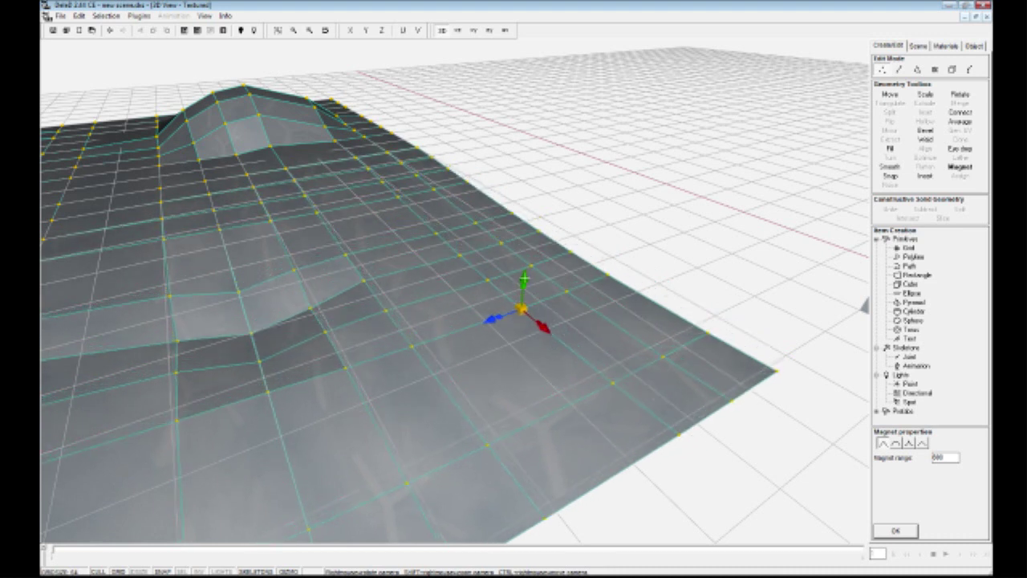
pyautogui.click(78, 16)
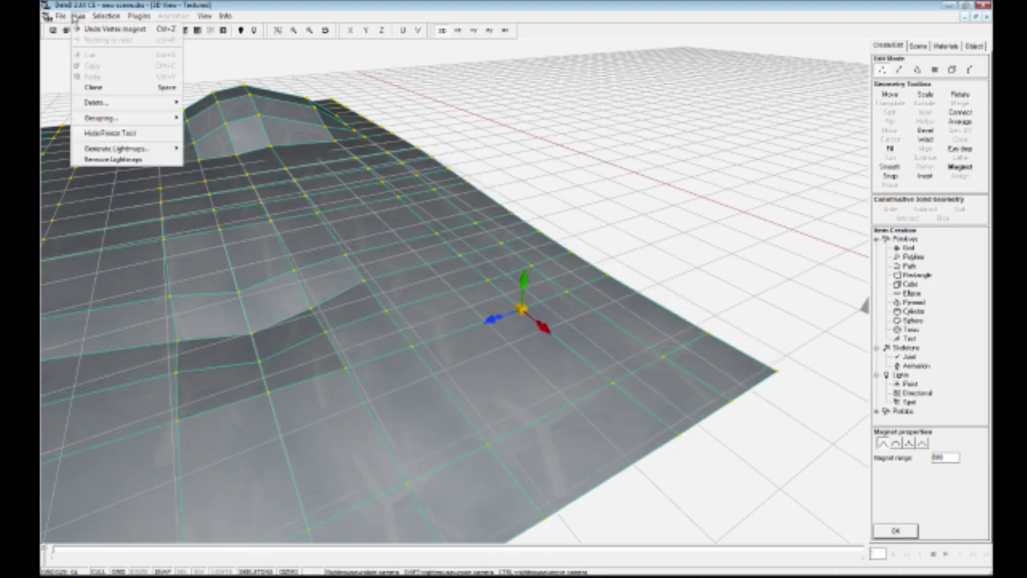
pyautogui.click(90, 30)
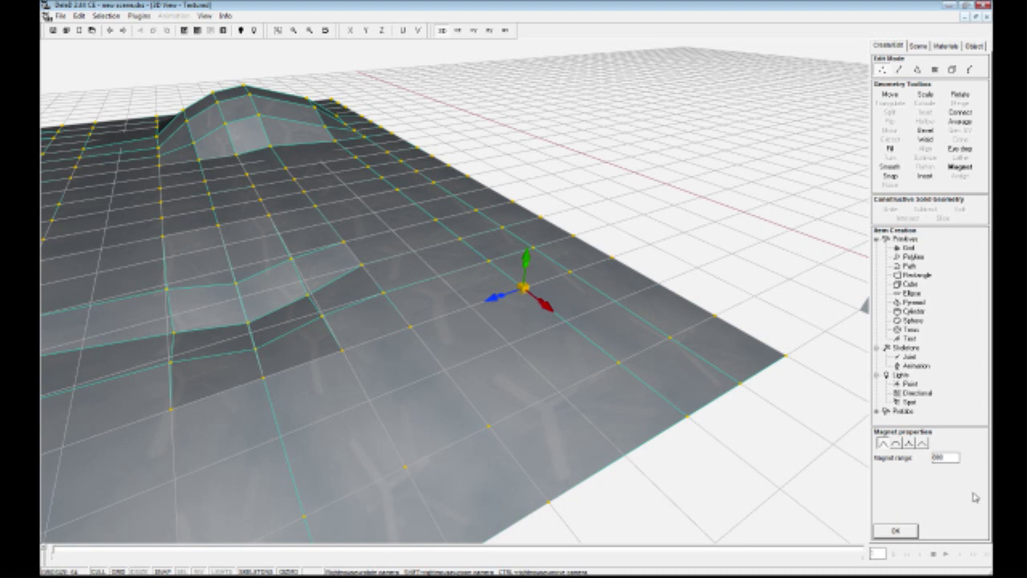
# Set the magnet range to 300 and raise the selected vertex beside the dip into a hill
pyautogui.write('0')
pyautogui.moveTo(526, 262); pyautogui.dragTo(528, 213)
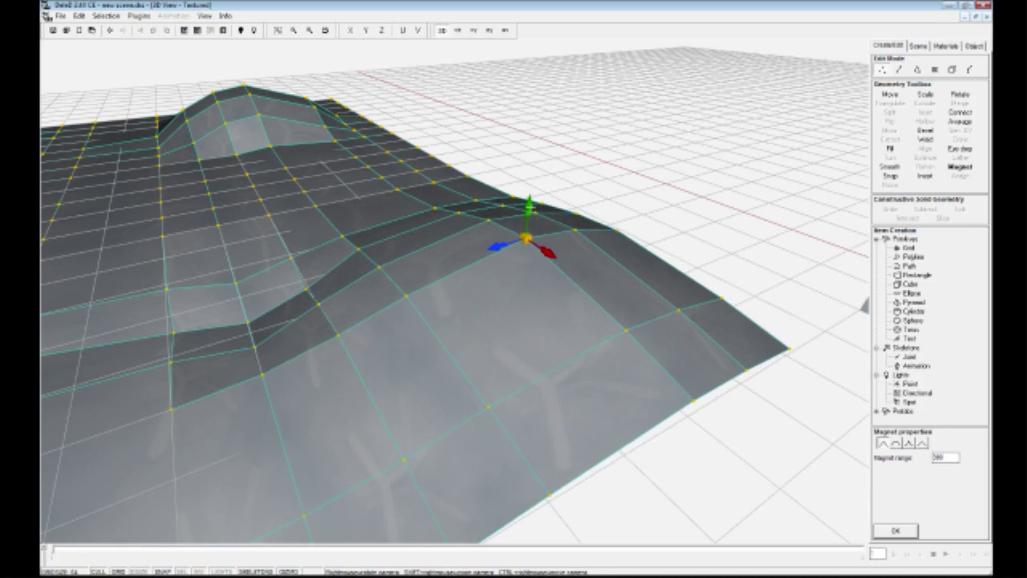
pyautogui.moveTo(528, 213); pyautogui.dragTo(626, 173, button='right')
pyautogui.moveTo(410, 305); pyautogui.dragTo(538, 294, button='right')
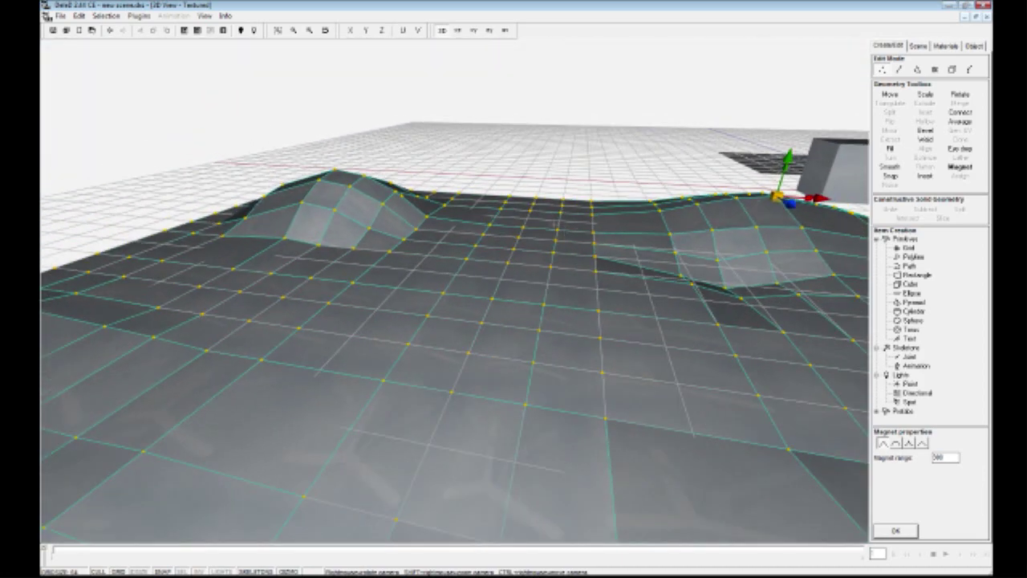
pyautogui.moveTo(538, 293); pyautogui.dragTo(537, 373, button='right')
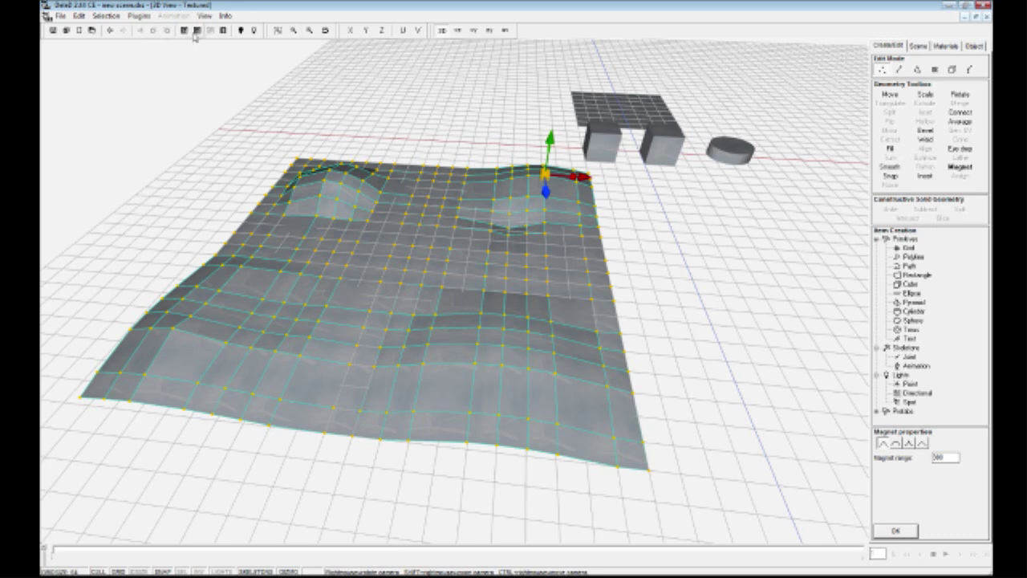
# Look briefly at the Material Editor, and open the Textures folder inside DelEd on newdisk in Windows Explorer
pyautogui.click(198, 30)
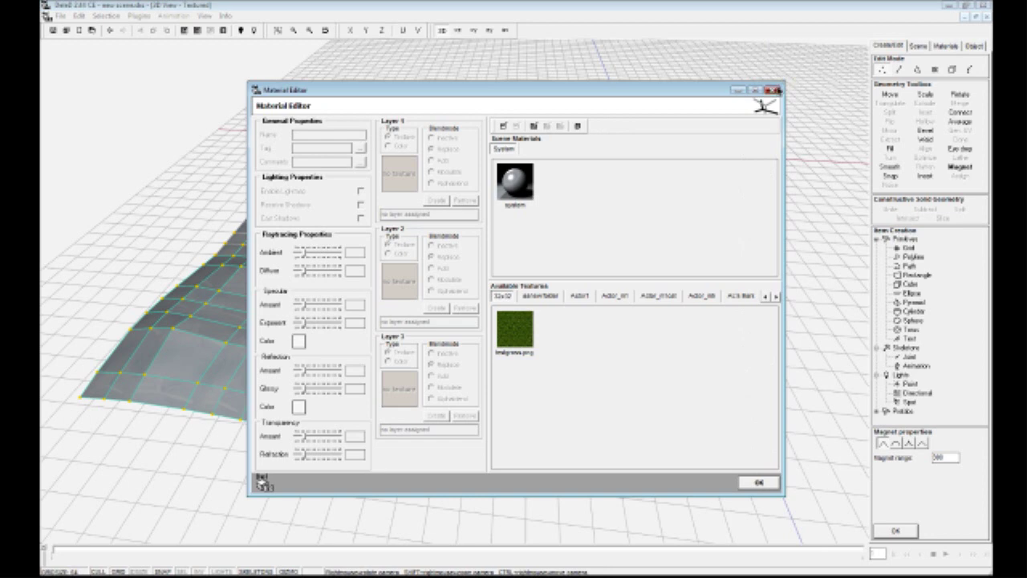
pyautogui.click(773, 90)
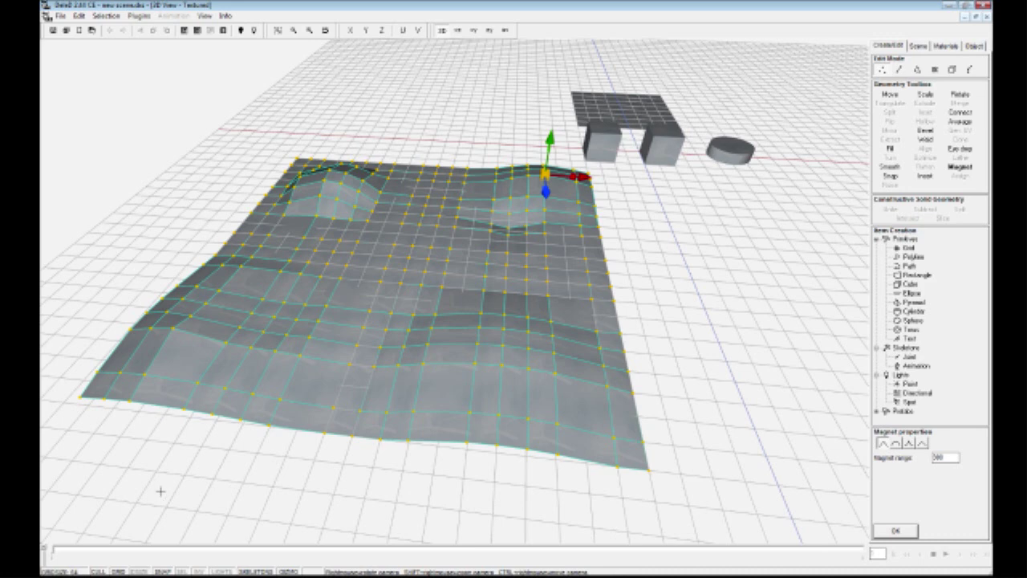
pyautogui.press('super')
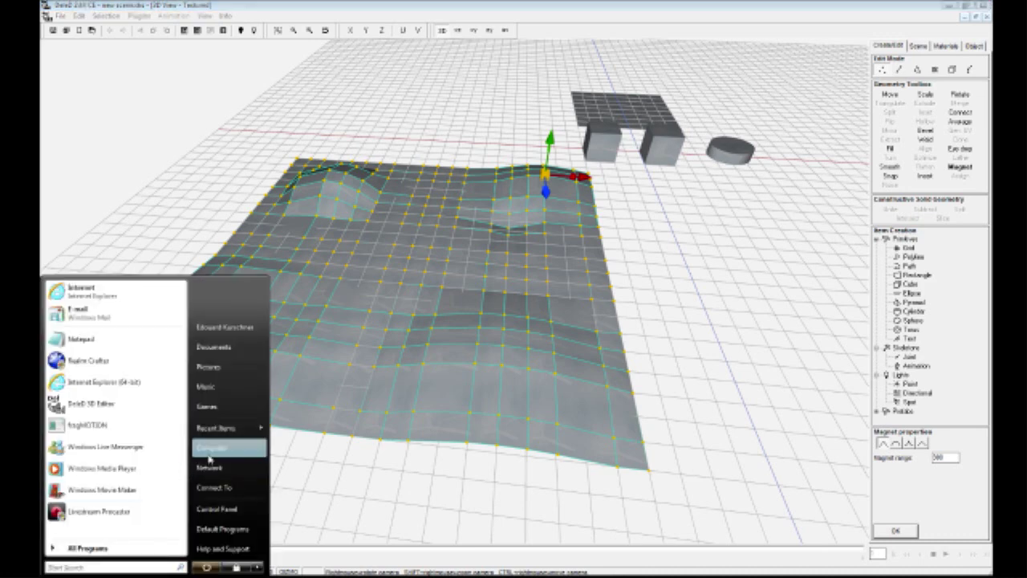
pyautogui.rightClick(211, 451)
pyautogui.click(260, 350)
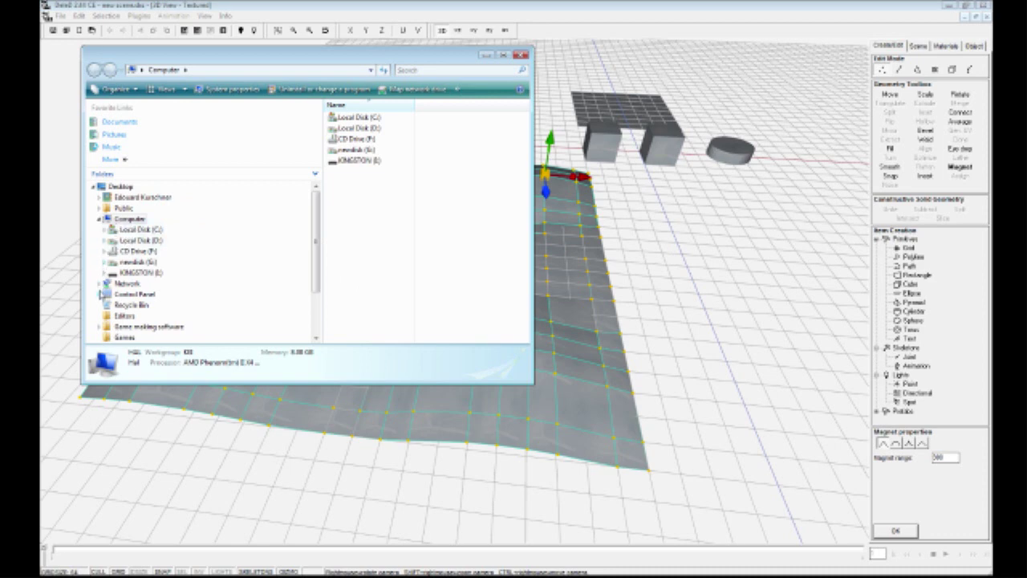
pyautogui.click(103, 261)
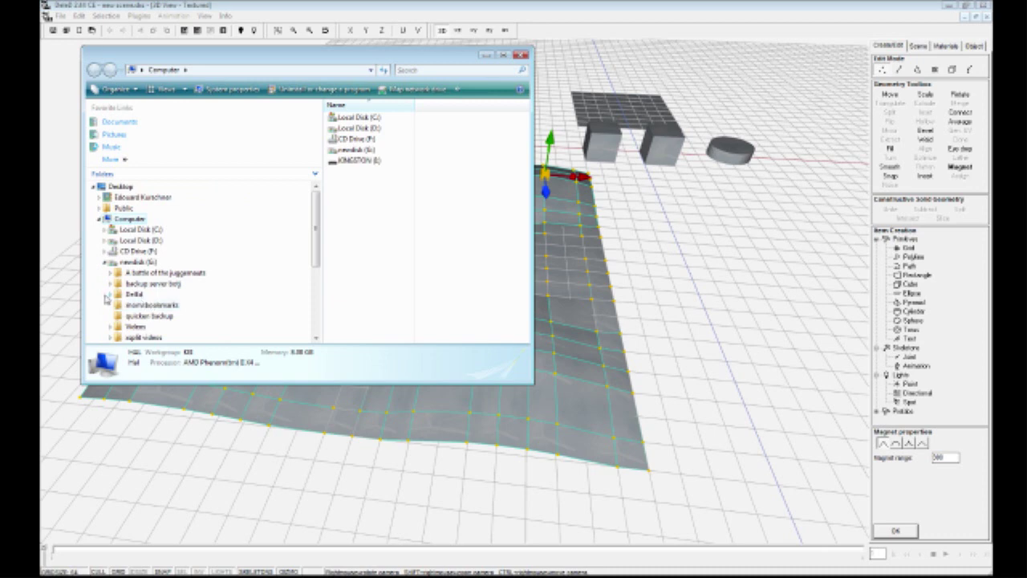
pyautogui.click(111, 296)
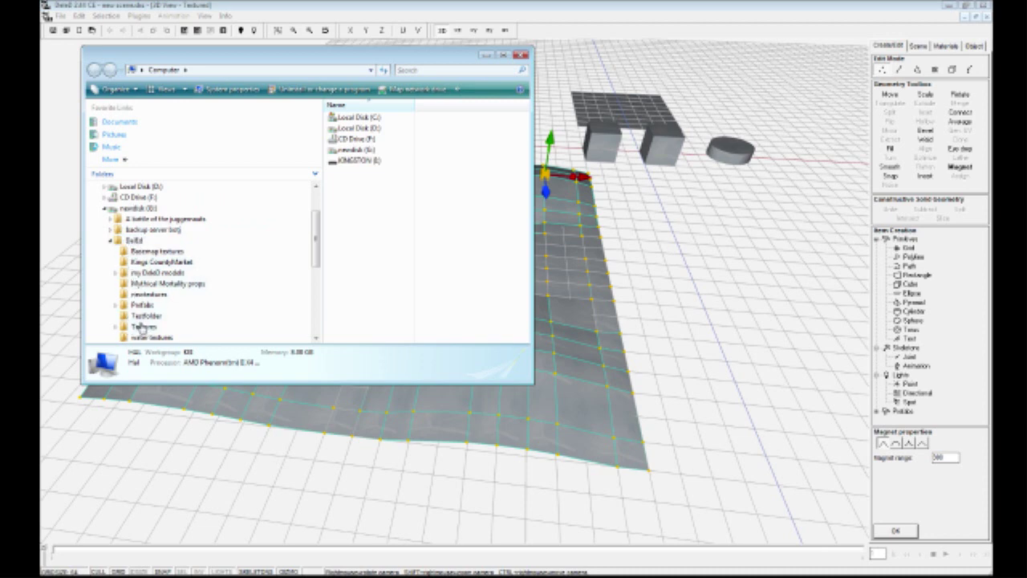
pyautogui.click(141, 327)
pyautogui.scroll(-2, 222, 305)
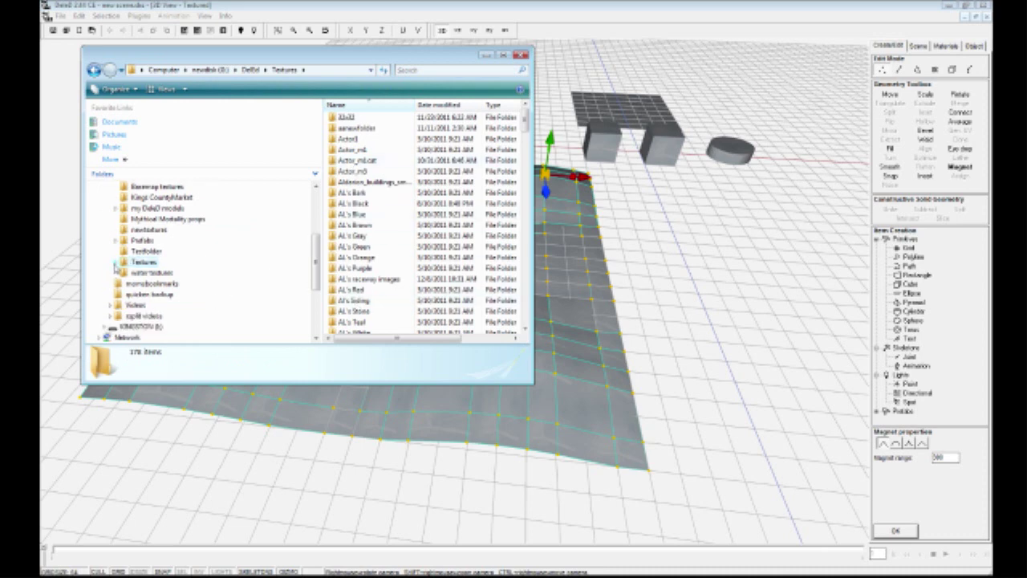
# Browse the Textures subfolders, such as AL's Purple, AL's Gray and AL's Teal, and close Windows Explorer
pyautogui.click(115, 265)
pyautogui.scroll(-4, 170, 305)
pyautogui.scroll(2, 175, 306)
pyautogui.click(154, 283)
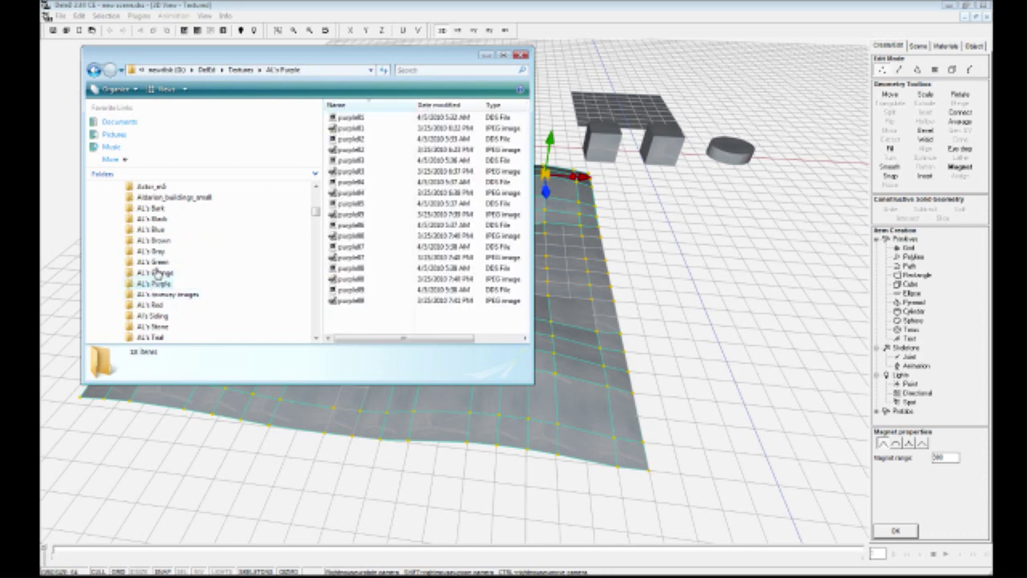
pyautogui.click(155, 251)
pyautogui.click(156, 316)
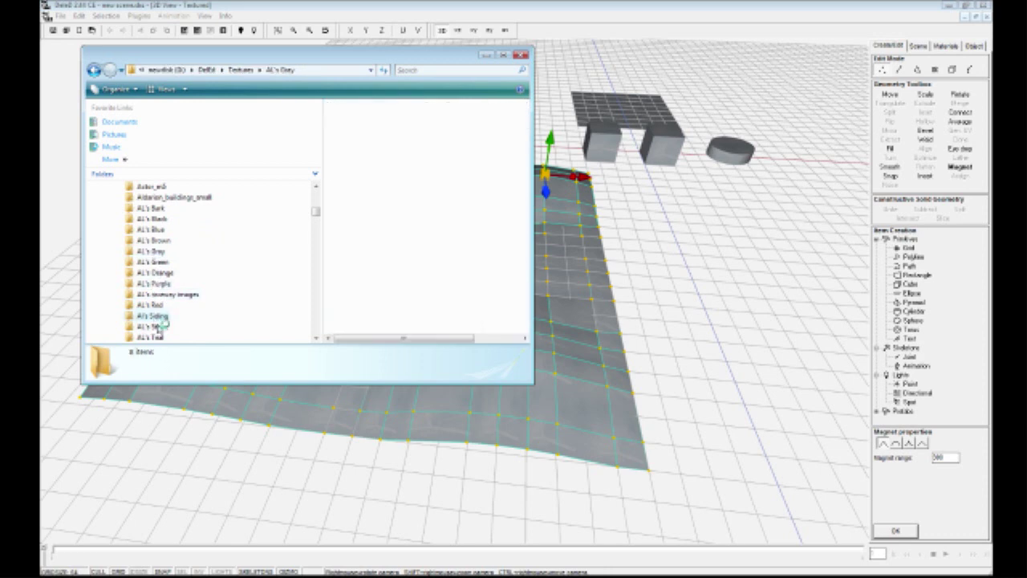
pyautogui.click(153, 337)
pyautogui.scroll(3, 188, 314)
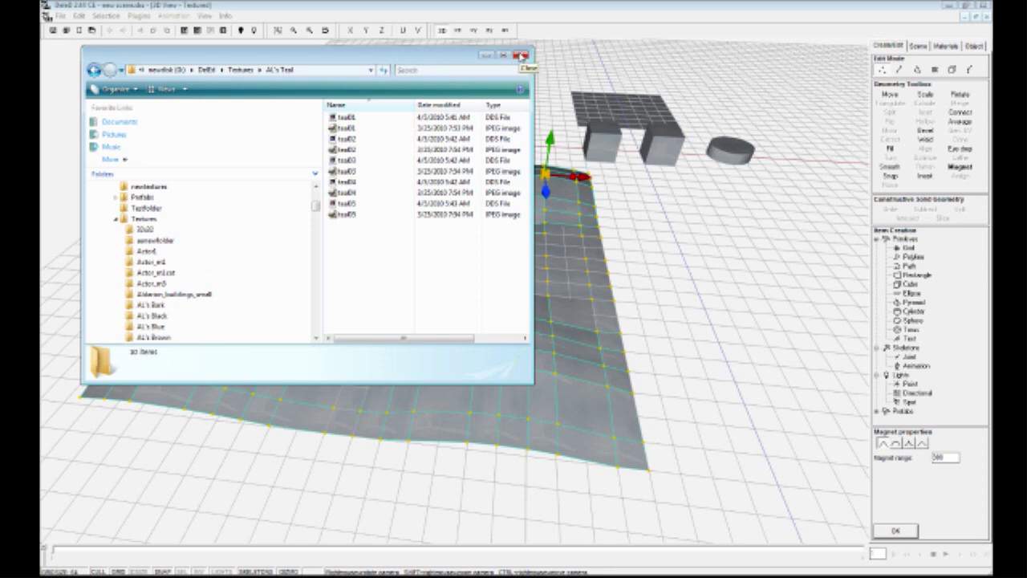
pyautogui.click(521, 56)
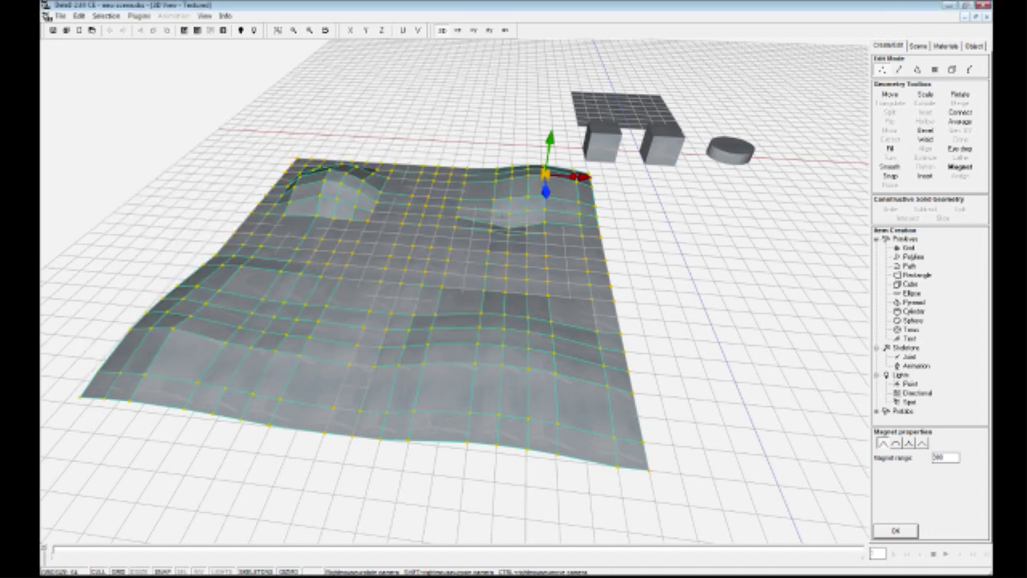
# Open the Material Editor and look through the available texture categories from aanewfolder to Actor_m5
pyautogui.click(196, 31)
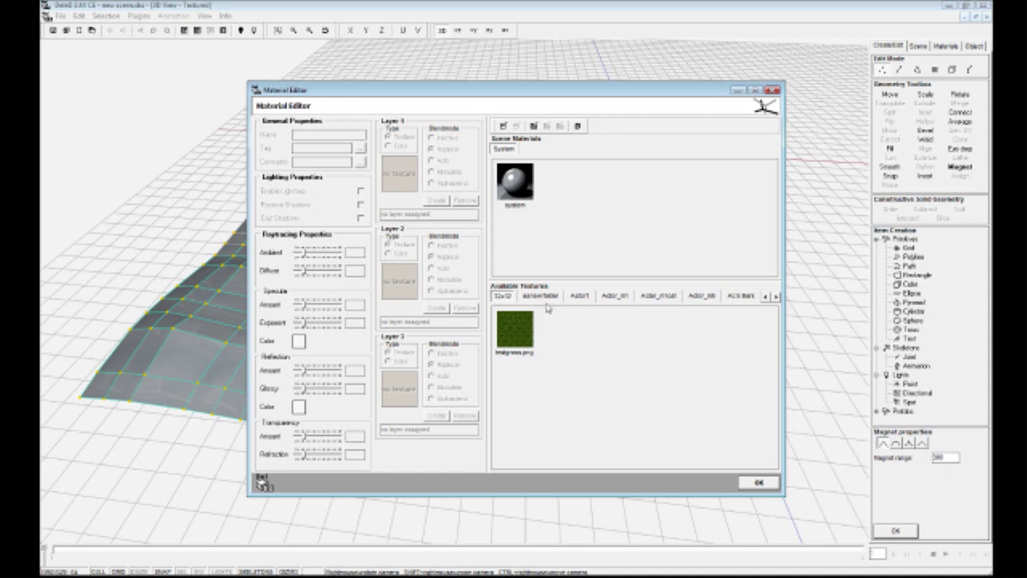
pyautogui.click(579, 295)
pyautogui.click(581, 296)
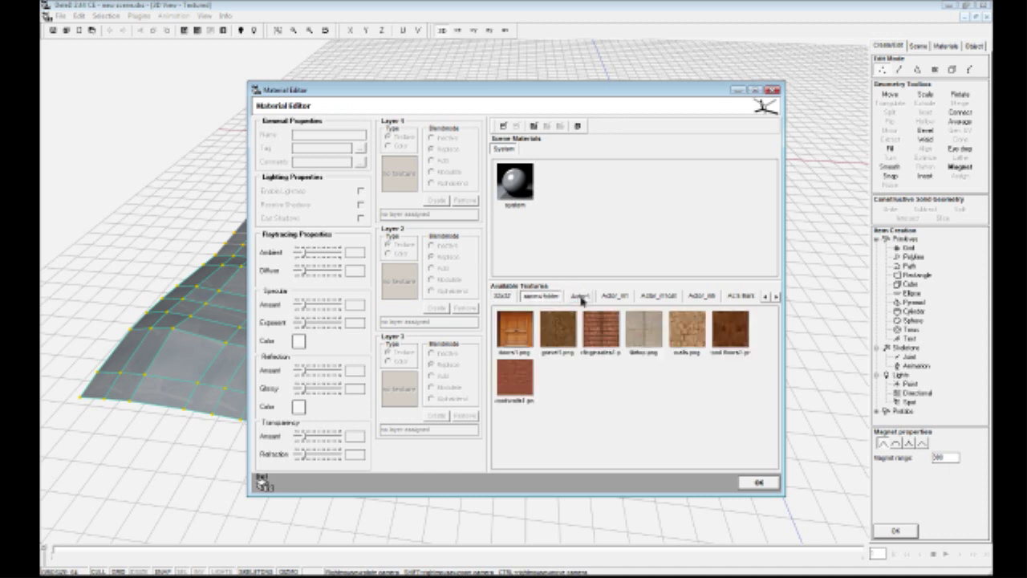
pyautogui.click(611, 296)
pyautogui.click(658, 296)
pyautogui.click(700, 297)
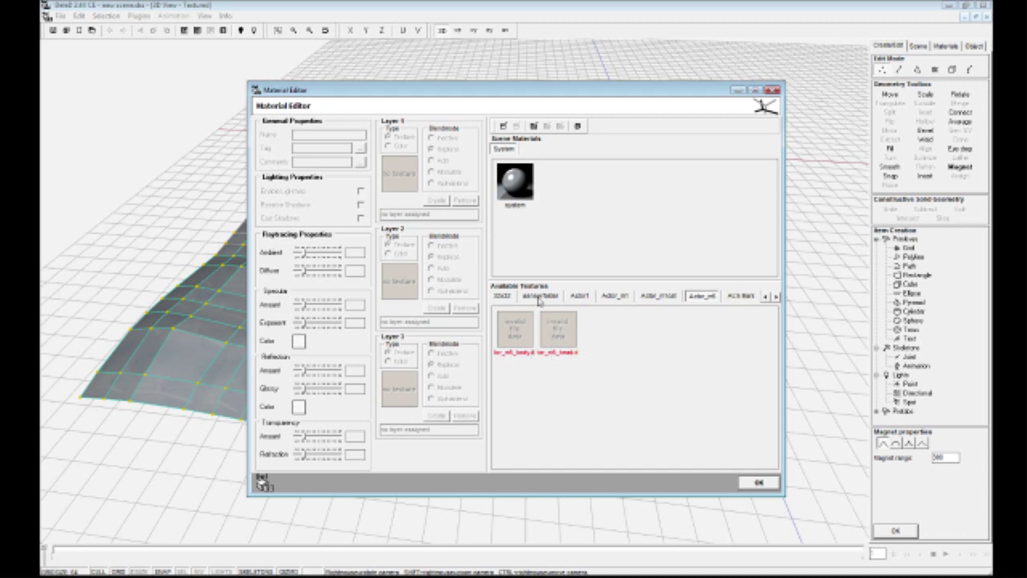
# Create a scene material from testgrass.png in the 32x32 textures, accept it, and show the Material Picker
pyautogui.click(500, 296)
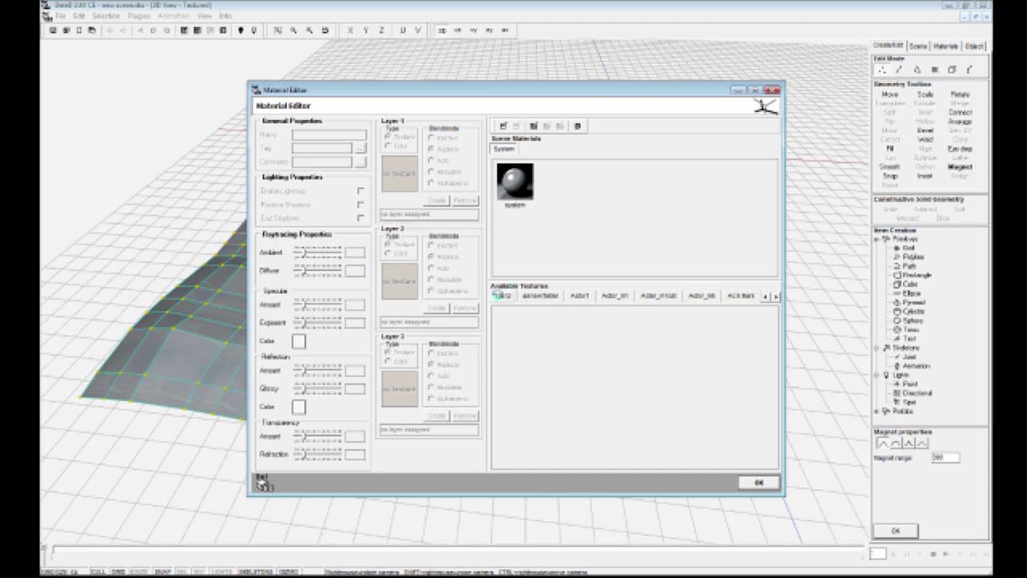
pyautogui.moveTo(518, 329); pyautogui.dragTo(590, 192)
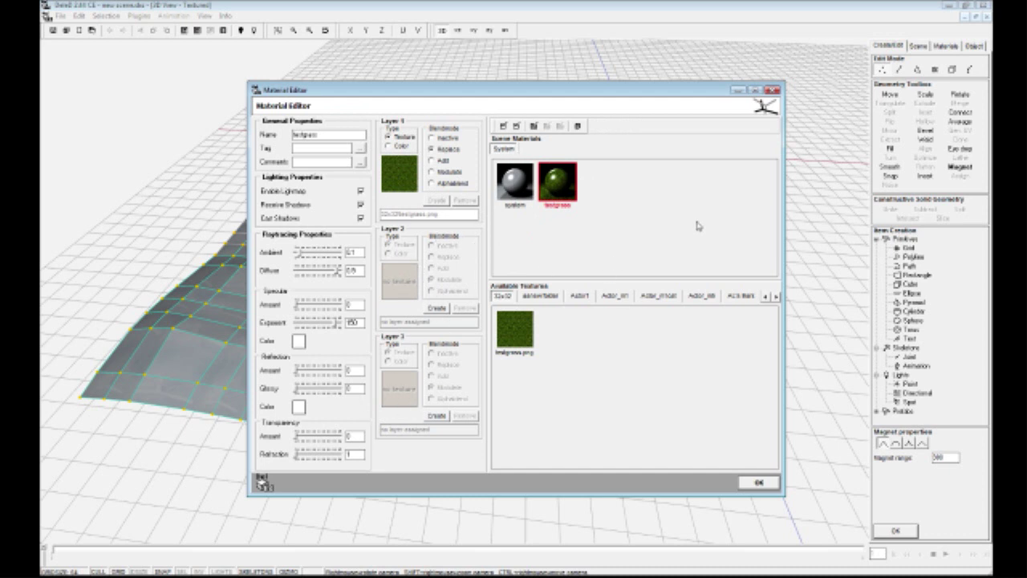
pyautogui.click(759, 483)
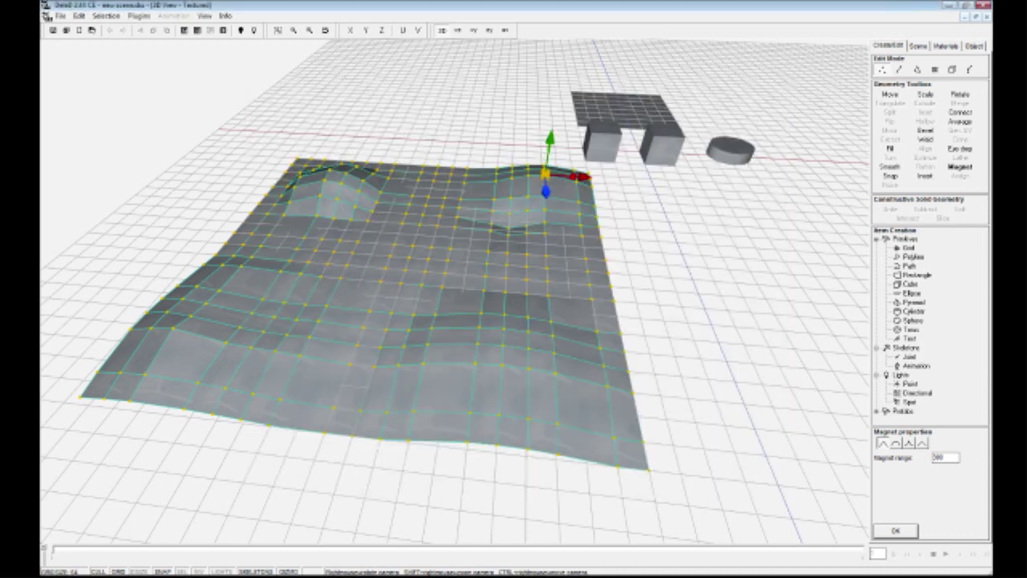
pyautogui.click(946, 48)
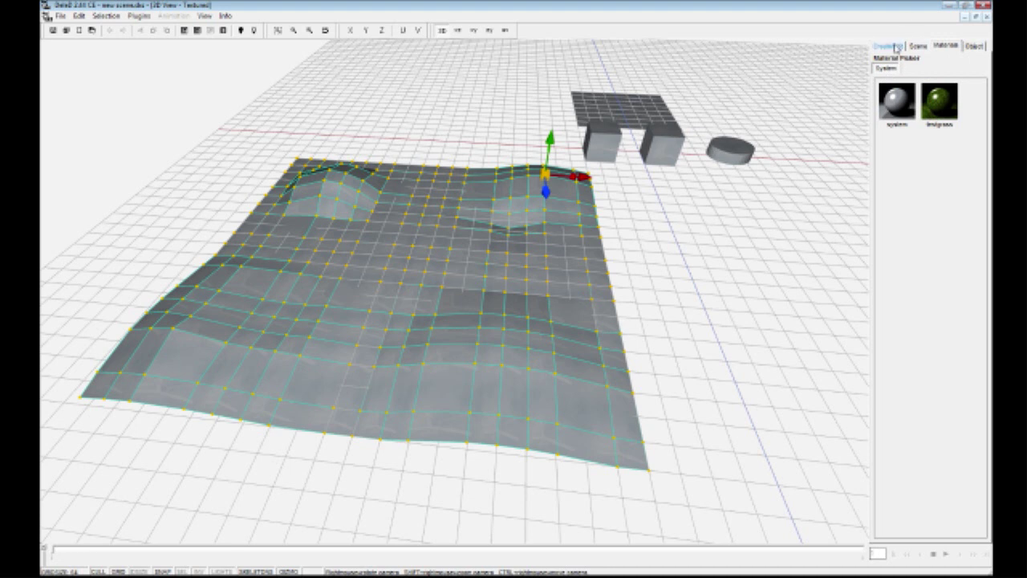
# Select one polygon near the middle of the terrain in polygon mode and assign the testgrass material to it
pyautogui.click(889, 46)
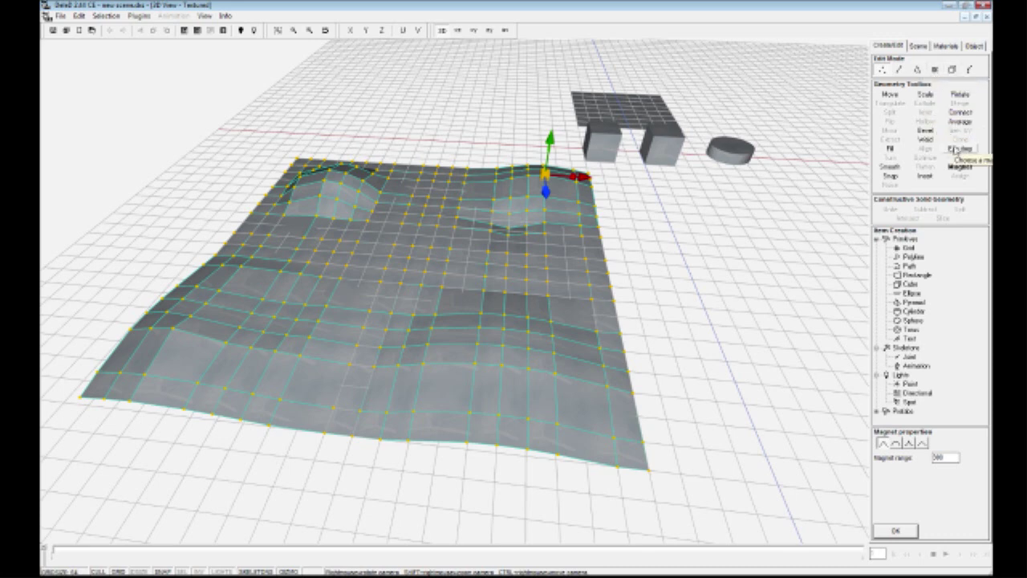
pyautogui.click(934, 70)
pyautogui.click(959, 149)
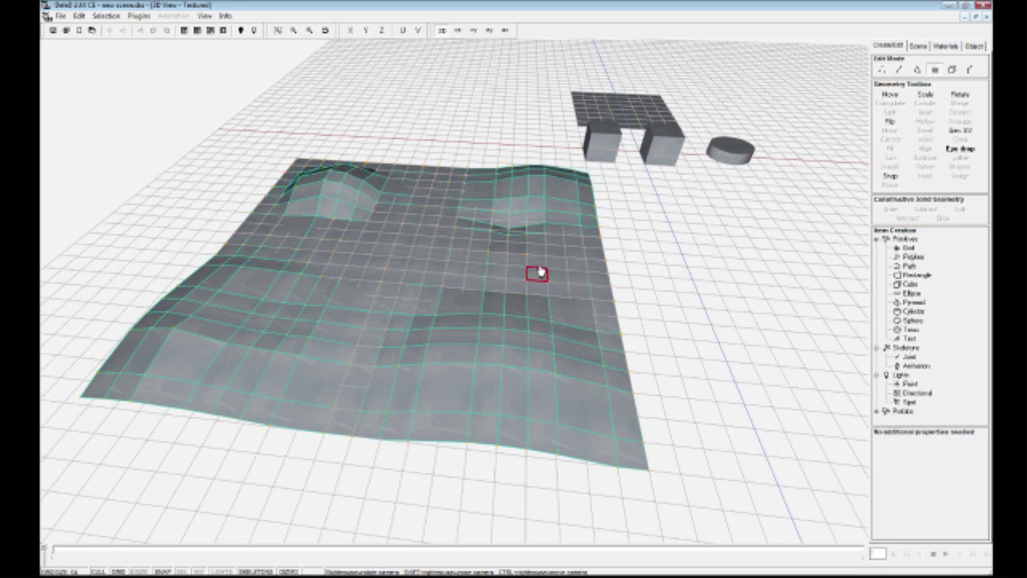
pyautogui.click(891, 94)
pyautogui.click(917, 69)
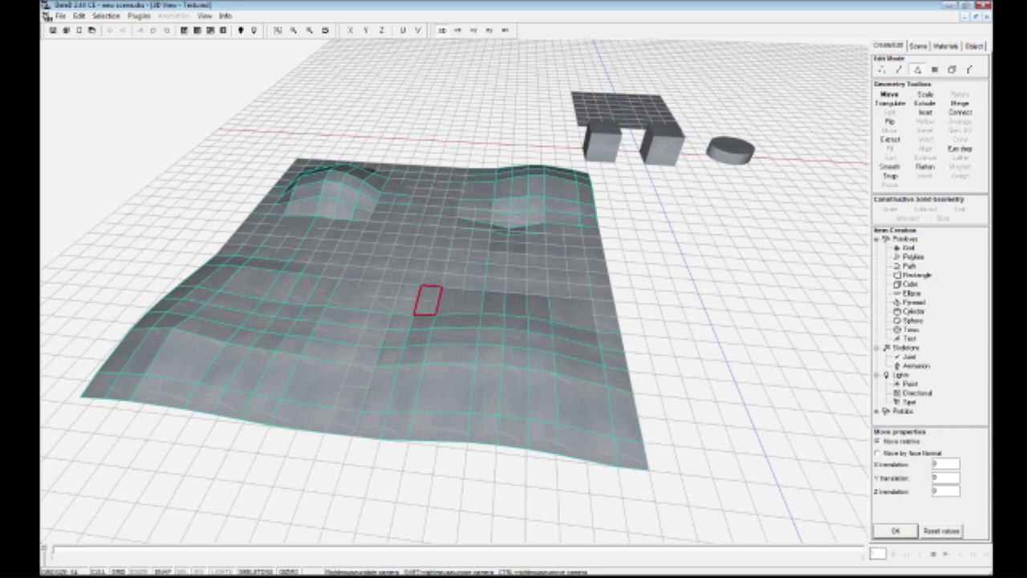
pyautogui.click(407, 298)
pyautogui.click(946, 46)
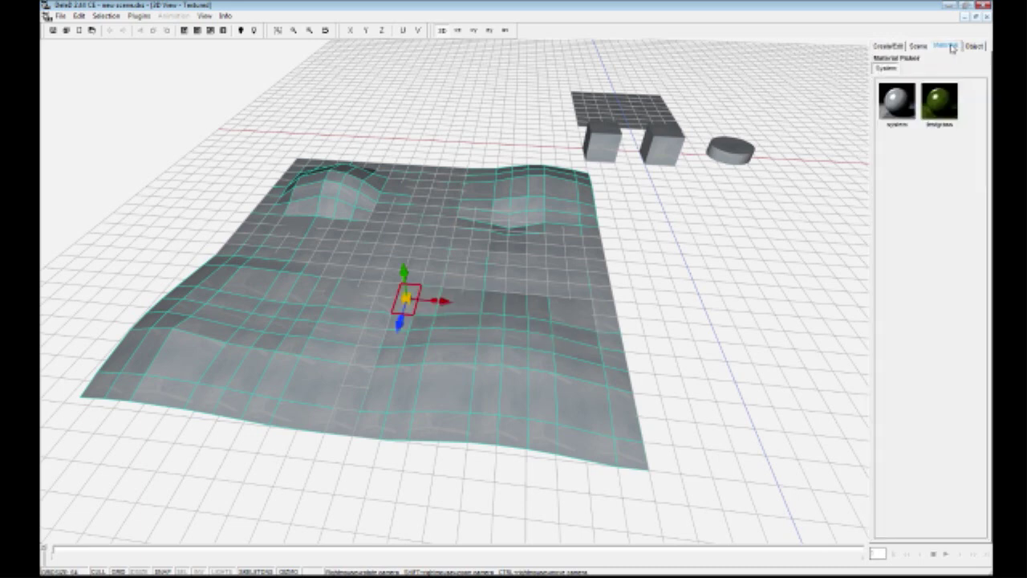
pyautogui.click(939, 99)
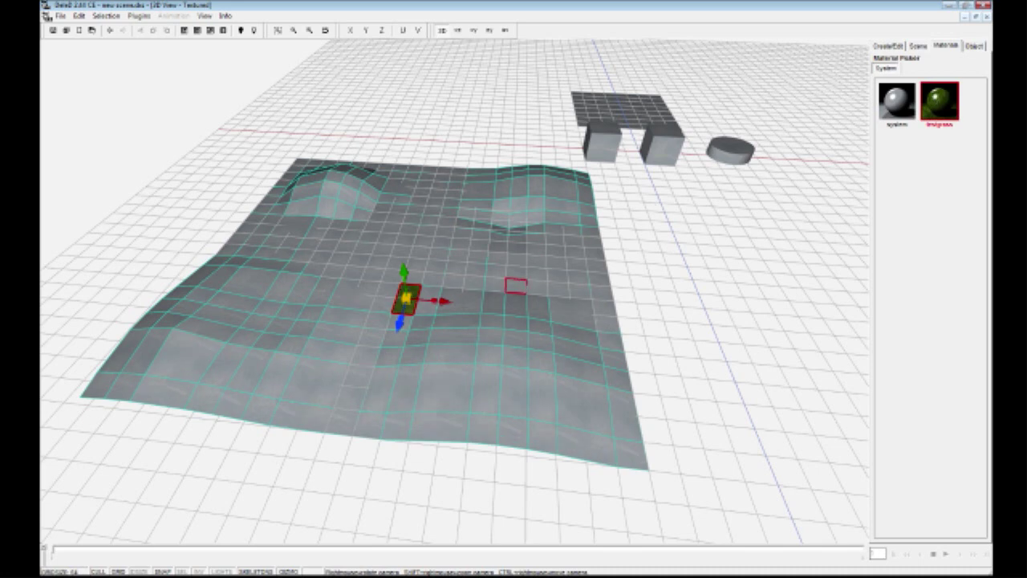
pyautogui.moveTo(536, 286); pyautogui.dragTo(568, 201, button='right')
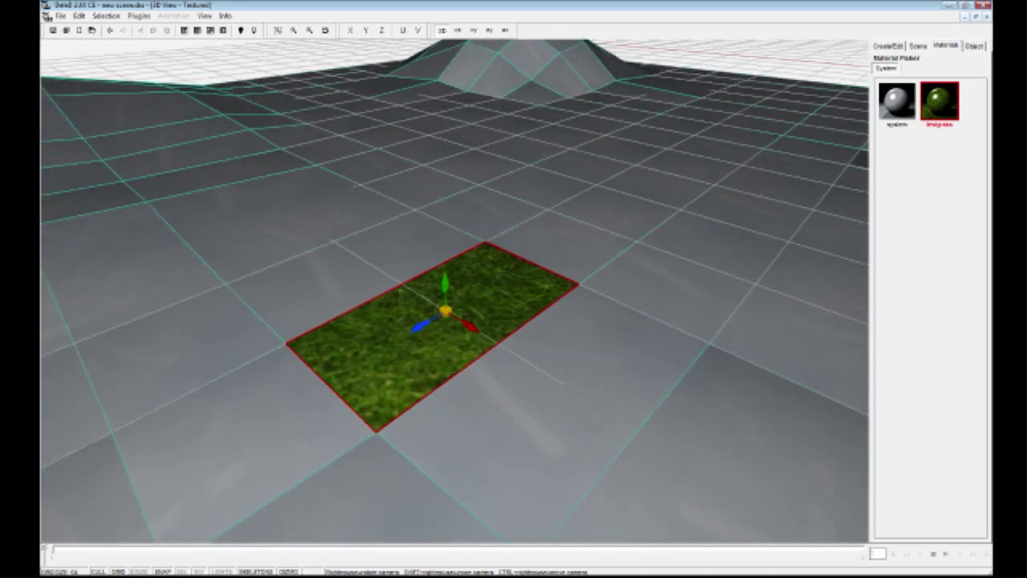
pyautogui.keyDown('shift'); pyautogui.click(583, 326); pyautogui.keyUp('shift')
pyautogui.moveTo(584, 325); pyautogui.dragTo(574, 361, button='right')
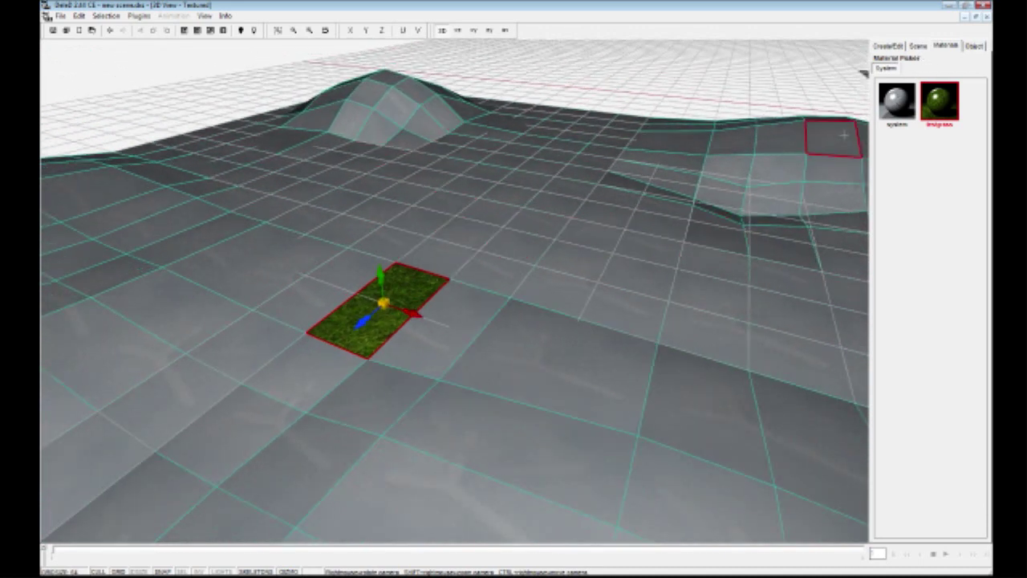
# In face mode, select another face on the flat middle of the terrain and copy the testgrass material onto it with Eye drop
pyautogui.click(888, 47)
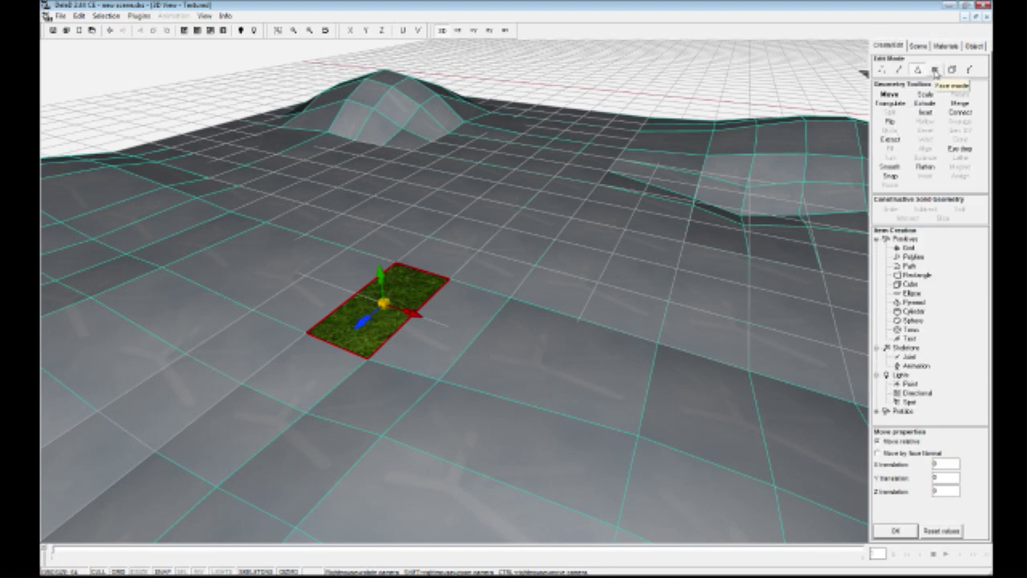
pyautogui.click(935, 71)
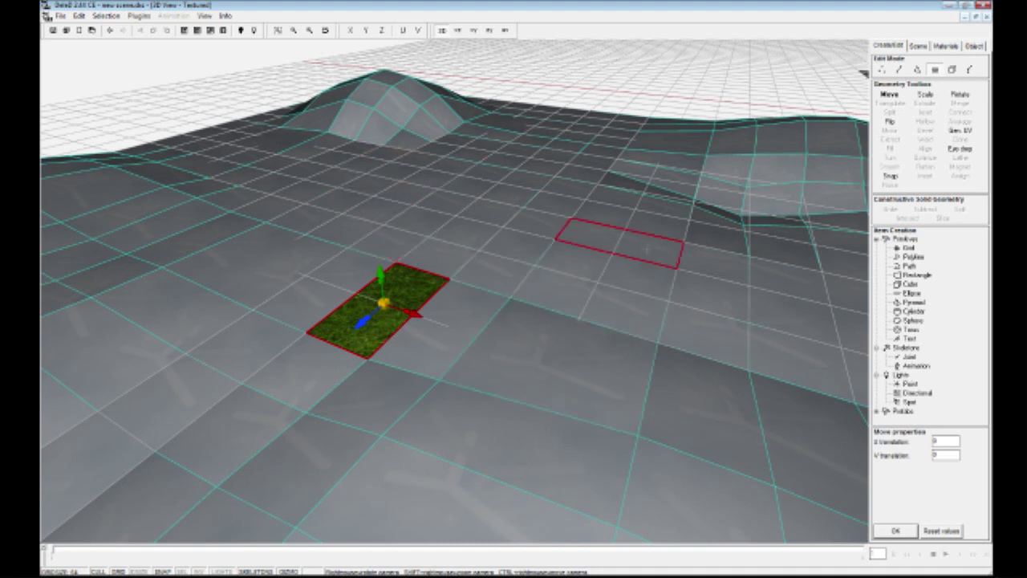
pyautogui.click(647, 249)
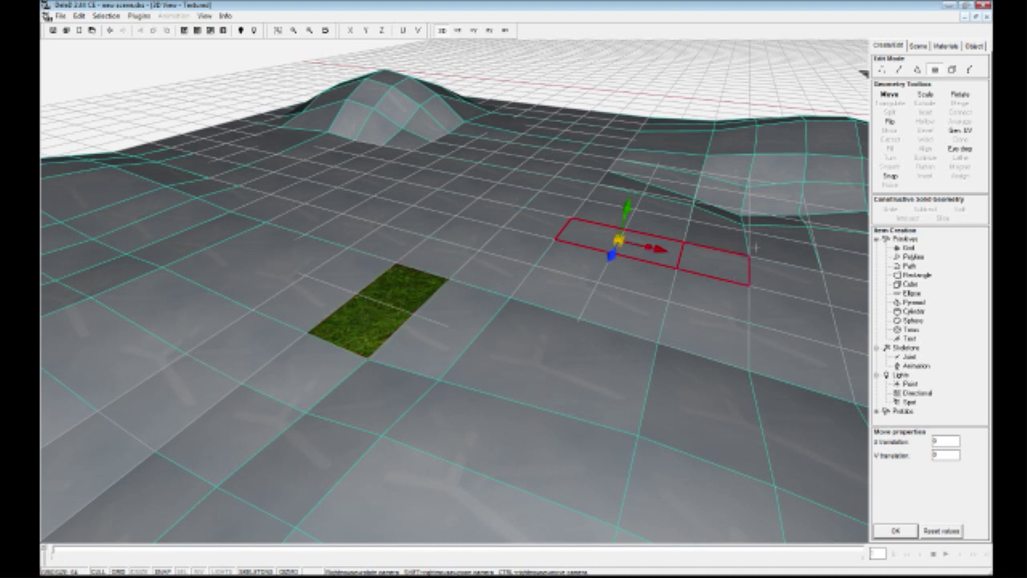
pyautogui.click(959, 150)
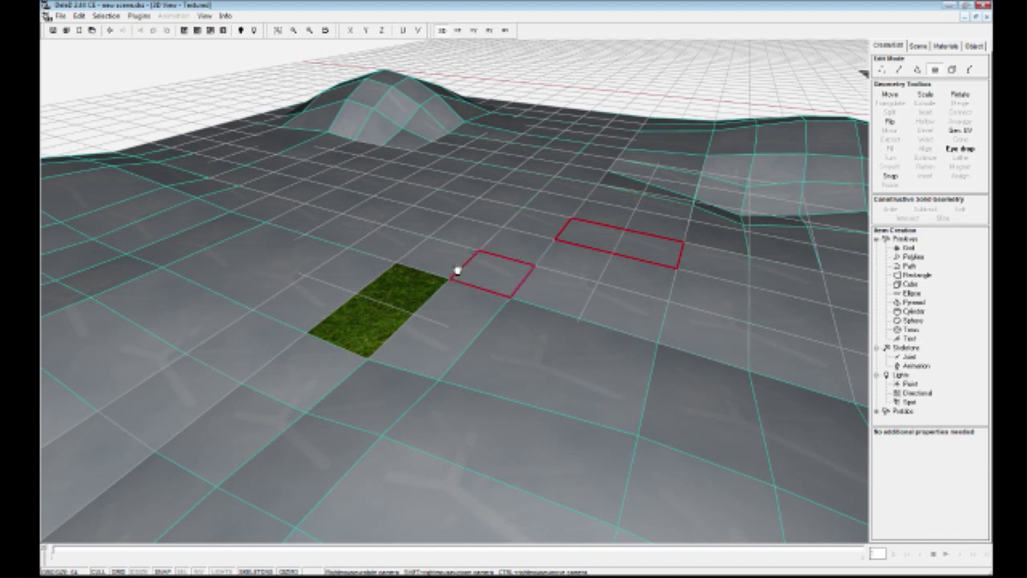
pyautogui.click(388, 305)
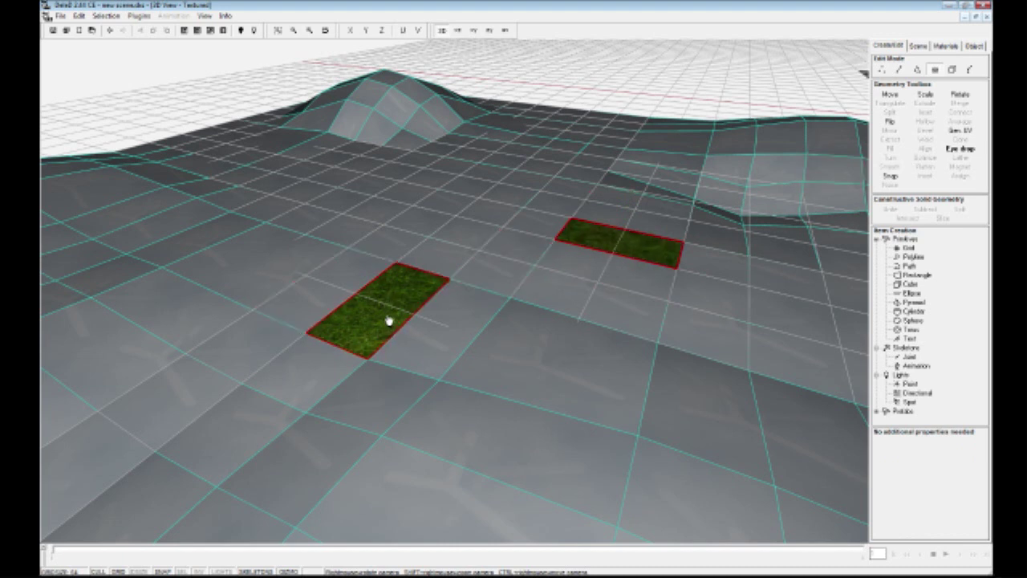
# Copy the grass onto a face behind the two patches with Eye drop, and overwrite it by sampling a plain terrain face
pyautogui.click(448, 205)
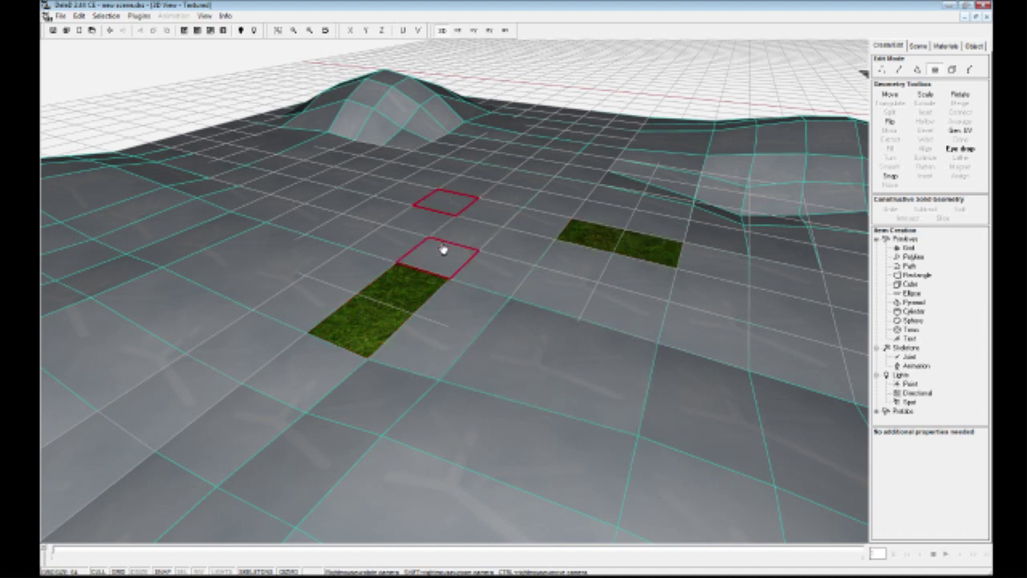
pyautogui.click(399, 291)
pyautogui.moveTo(493, 271)
pyautogui.mouseDown(button='right')
pyautogui.moveTo(490, 225)
pyautogui.moveTo(554, 228)
pyautogui.moveTo(542, 193)
pyautogui.moveTo(499, 232)
pyautogui.moveTo(483, 272)
pyautogui.moveTo(481, 258)
pyautogui.mouseUp(button='right')
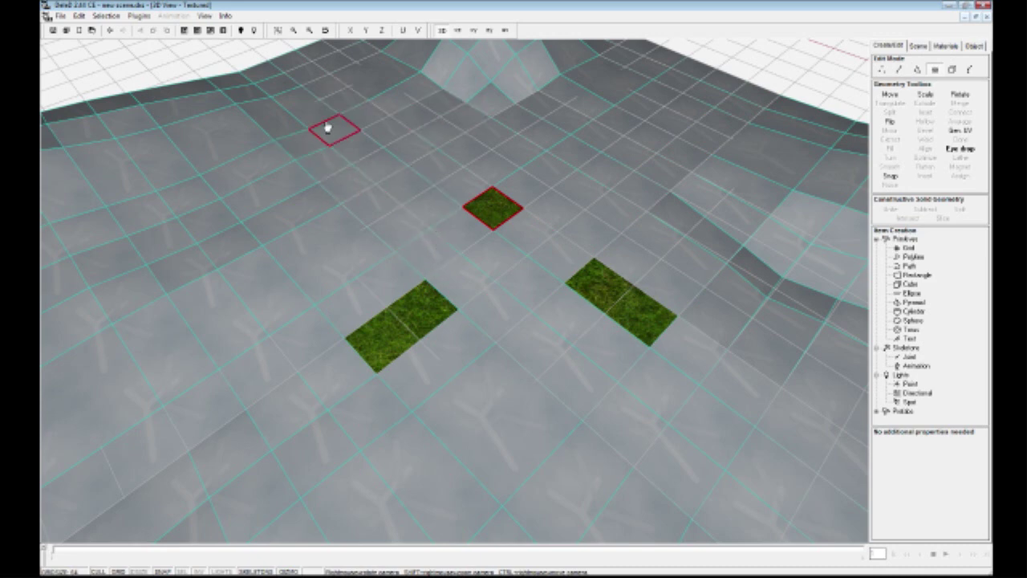
pyautogui.moveTo(486, 273)
pyautogui.mouseDown(button='right')
pyautogui.moveTo(465, 256)
pyautogui.moveTo(486, 266)
pyautogui.mouseUp(button='right')
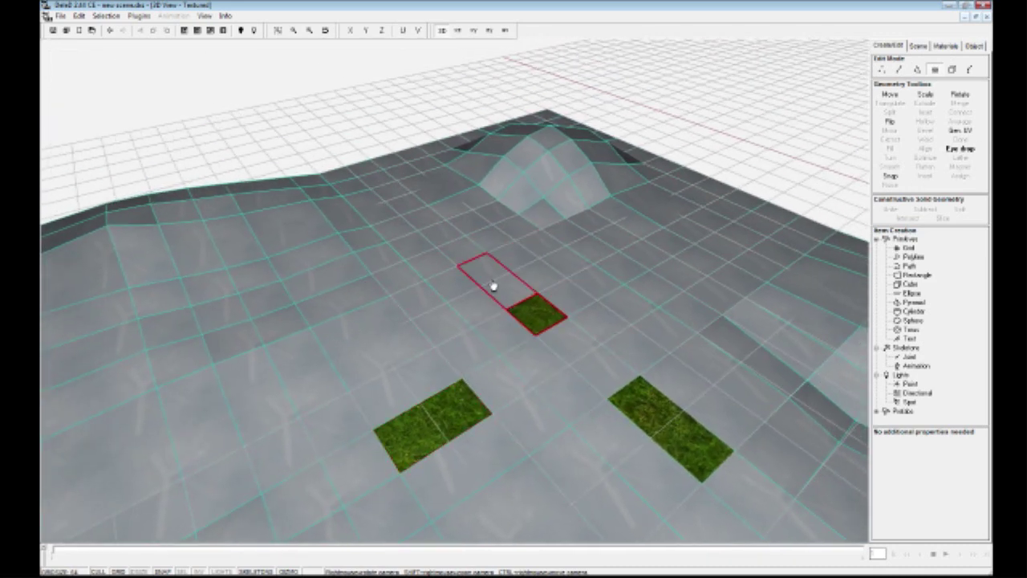
pyautogui.click(499, 337)
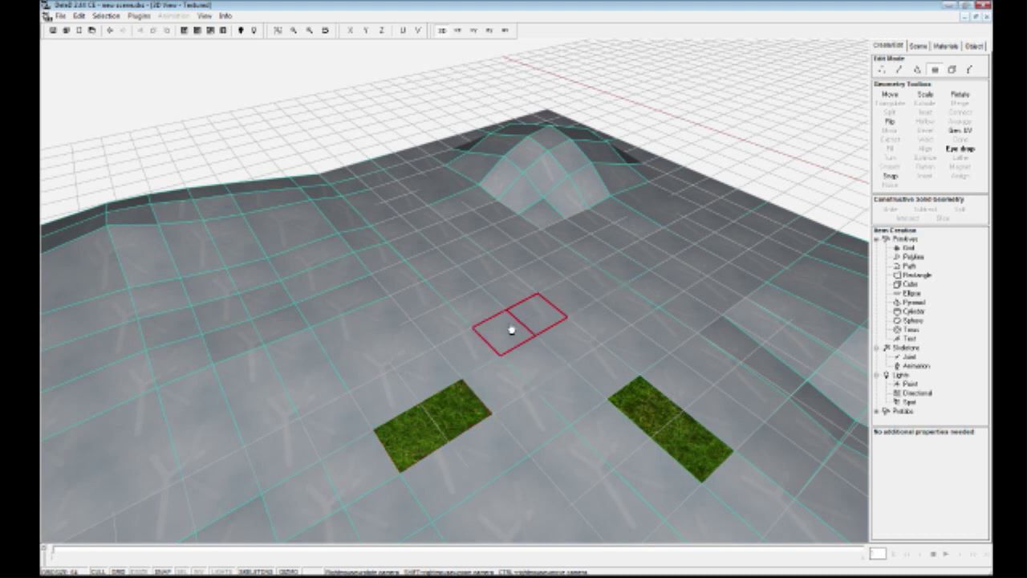
# Select the block of faces joining the two grass patches and copy the testgrass material onto it with Eye drop
pyautogui.click(501, 337)
pyautogui.keyDown('ctrl'); pyautogui.click(484, 345); pyautogui.keyUp('ctrl')
pyautogui.keyDown('ctrl'); pyautogui.click(538, 320); pyautogui.keyUp('ctrl')
pyautogui.keyDown('ctrl'); pyautogui.click(573, 337); pyautogui.keyUp('ctrl')
pyautogui.keyDown('ctrl'); pyautogui.click(546, 355); pyautogui.keyUp('ctrl')
pyautogui.keyDown('ctrl'); pyautogui.click(518, 378); pyautogui.keyUp('ctrl')
pyautogui.keyDown('ctrl'); pyautogui.click(530, 419); pyautogui.keyUp('ctrl')
pyautogui.keyDown('ctrl'); pyautogui.click(568, 396); pyautogui.keyUp('ctrl')
pyautogui.keyDown('ctrl'); pyautogui.click(594, 377); pyautogui.keyUp('ctrl')
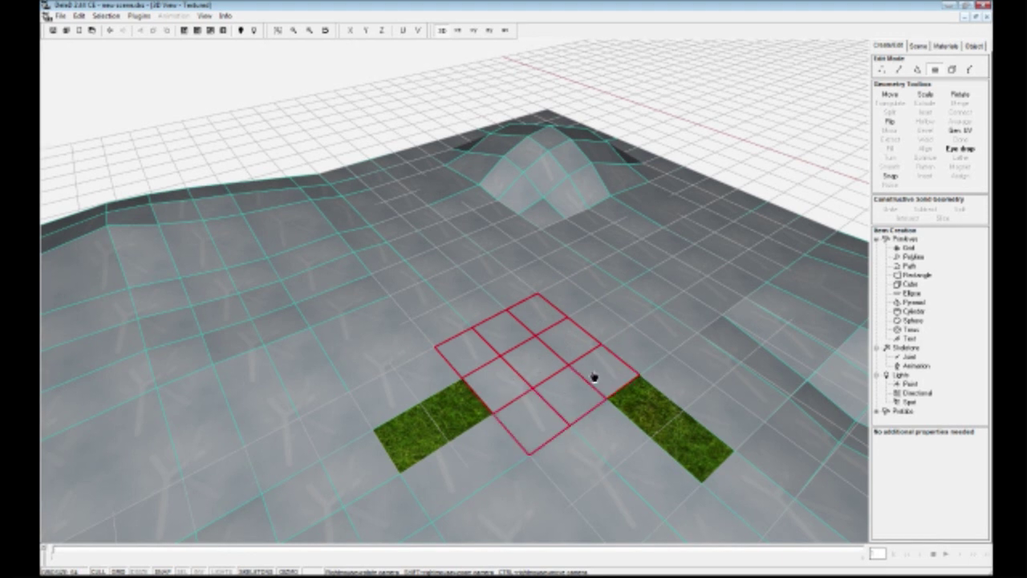
pyautogui.click(464, 401)
pyautogui.keyDown('ctrl'); pyautogui.click(668, 320); pyautogui.keyUp('ctrl')
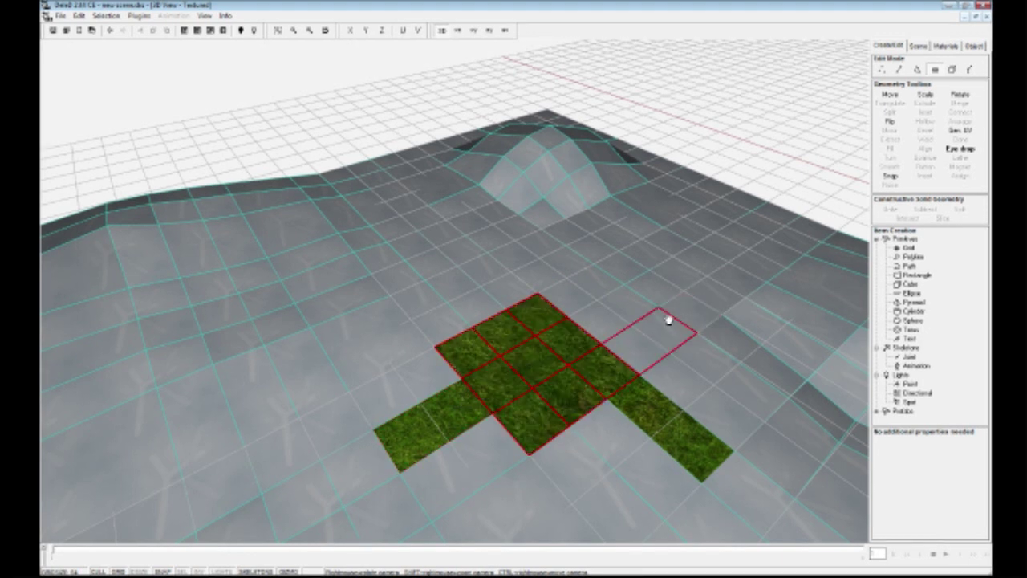
pyautogui.click(604, 320)
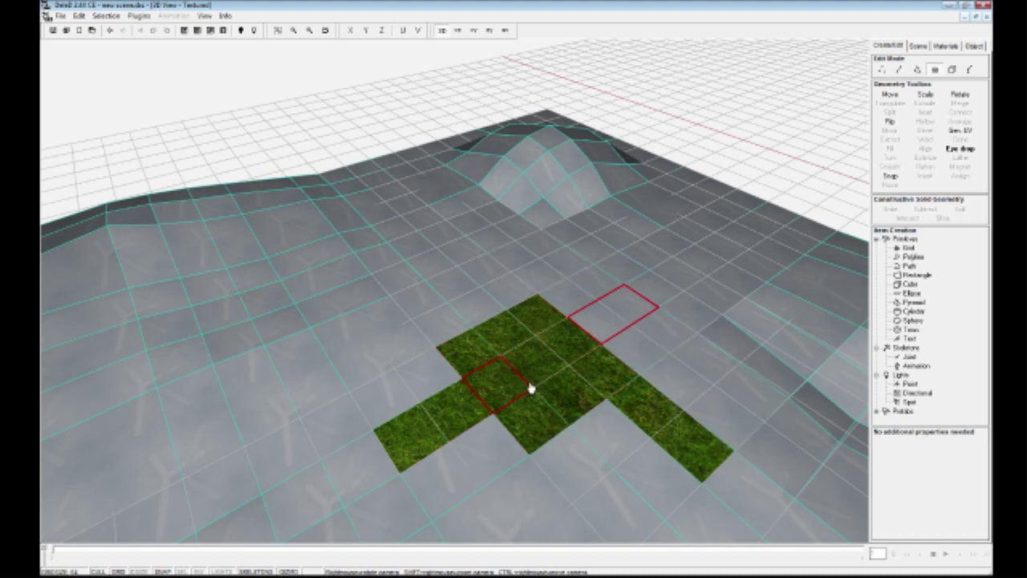
pyautogui.moveTo(551, 367); pyautogui.dragTo(702, 361, button='right')
pyautogui.scroll(-3, 613, 365)
pyautogui.scroll(4, 701, 361)
pyautogui.moveTo(434, 337); pyautogui.dragTo(559, 359, button='right')
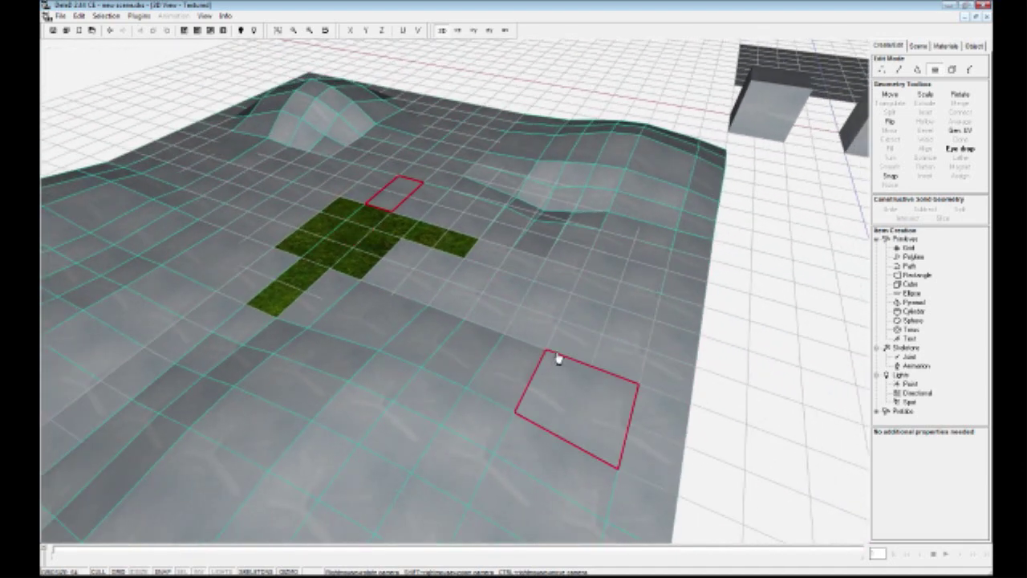
# In the Material Editor, create a scene material from close dirt.dds in the Dirt textures and accept it
pyautogui.click(197, 31)
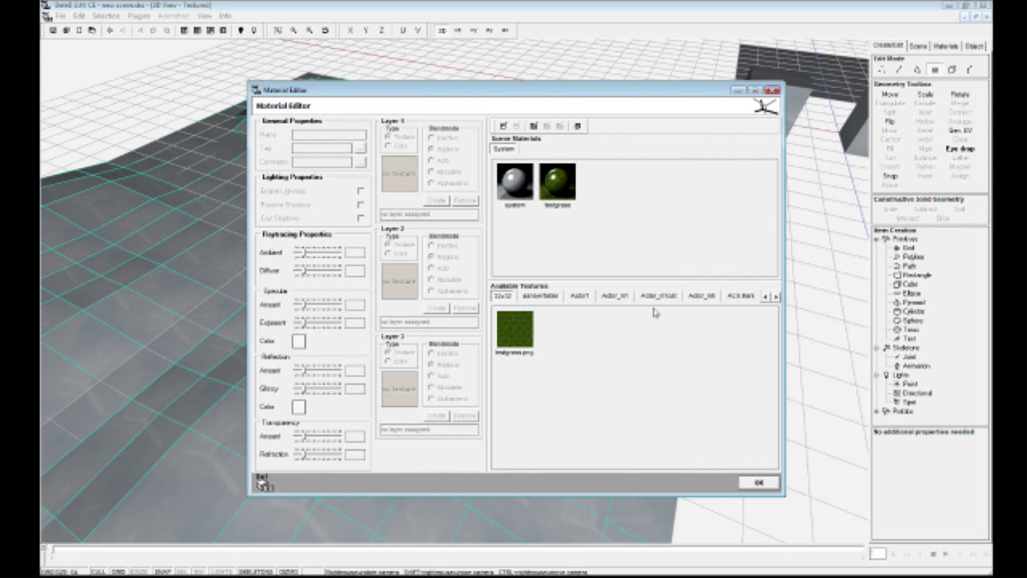
pyautogui.click(775, 299)
pyautogui.click(775, 298)
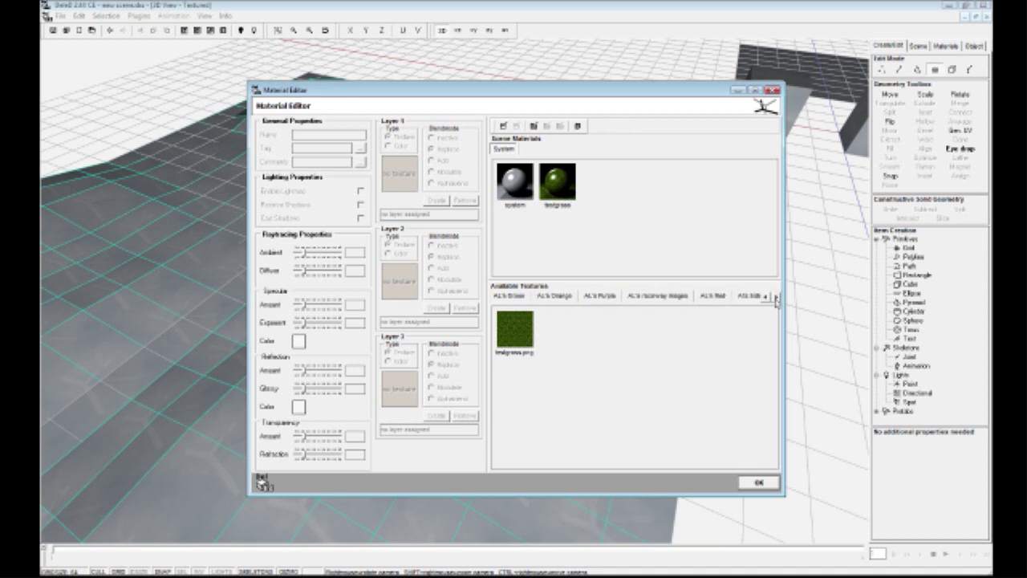
pyautogui.click(776, 298)
pyautogui.click(776, 298)
pyautogui.click(775, 298)
pyautogui.click(775, 297)
pyautogui.click(777, 298)
pyautogui.click(776, 298)
pyautogui.click(776, 298)
pyautogui.click(776, 298)
pyautogui.click(776, 298)
pyautogui.click(776, 298)
pyautogui.click(776, 298)
pyautogui.click(776, 298)
pyautogui.click(776, 298)
pyautogui.click(776, 297)
pyautogui.click(776, 298)
pyautogui.click(776, 298)
pyautogui.click(776, 297)
pyautogui.click(776, 298)
pyautogui.click(776, 298)
pyautogui.click(776, 298)
pyautogui.click(776, 298)
pyautogui.click(776, 298)
pyautogui.click(777, 298)
pyautogui.click(776, 298)
pyautogui.click(776, 298)
pyautogui.click(776, 297)
pyautogui.click(776, 298)
pyautogui.click(776, 298)
pyautogui.click(776, 298)
pyautogui.click(776, 298)
pyautogui.click(776, 298)
pyautogui.click(776, 298)
pyautogui.click(776, 298)
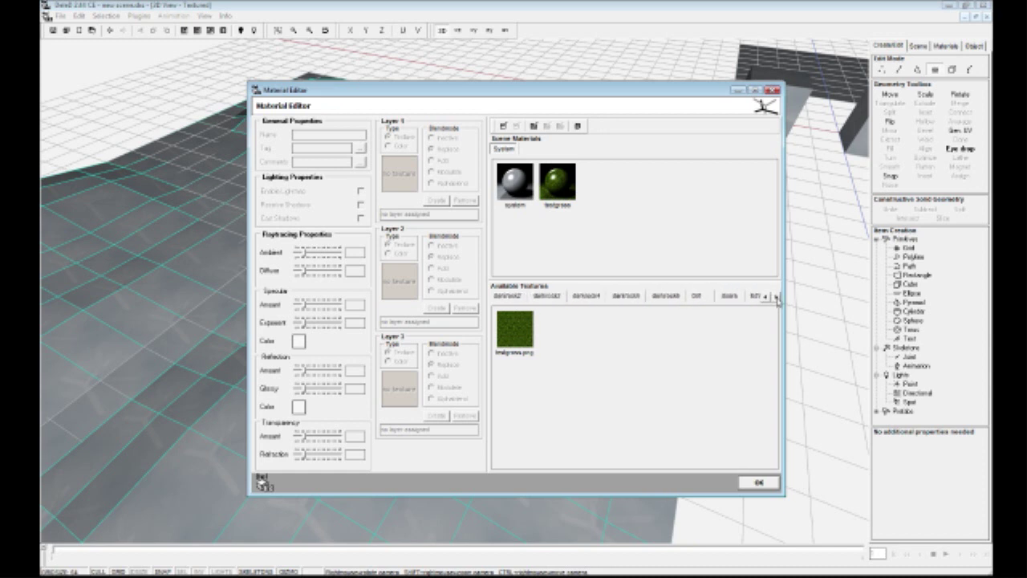
pyautogui.click(697, 297)
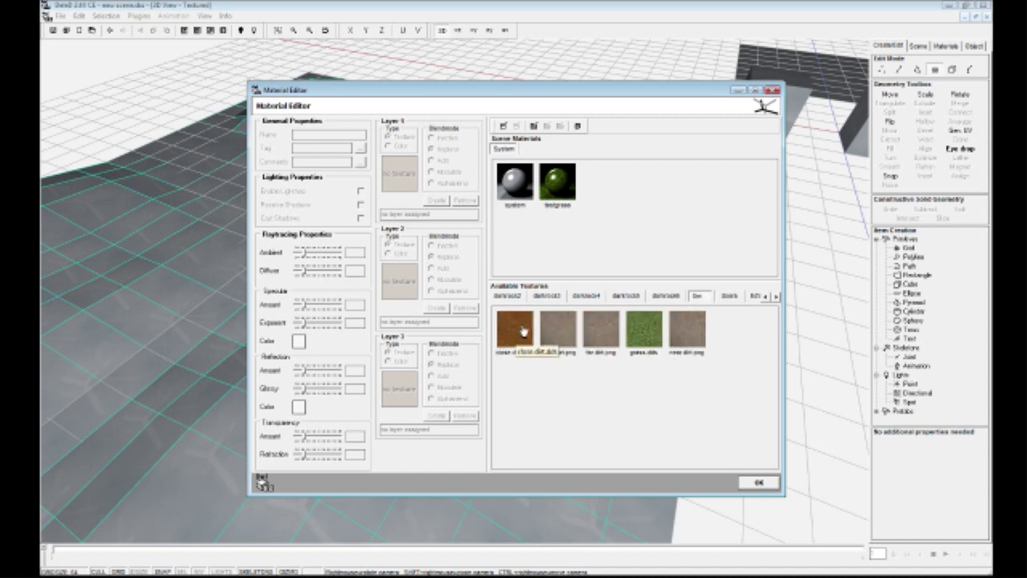
pyautogui.moveTo(517, 327); pyautogui.dragTo(608, 201)
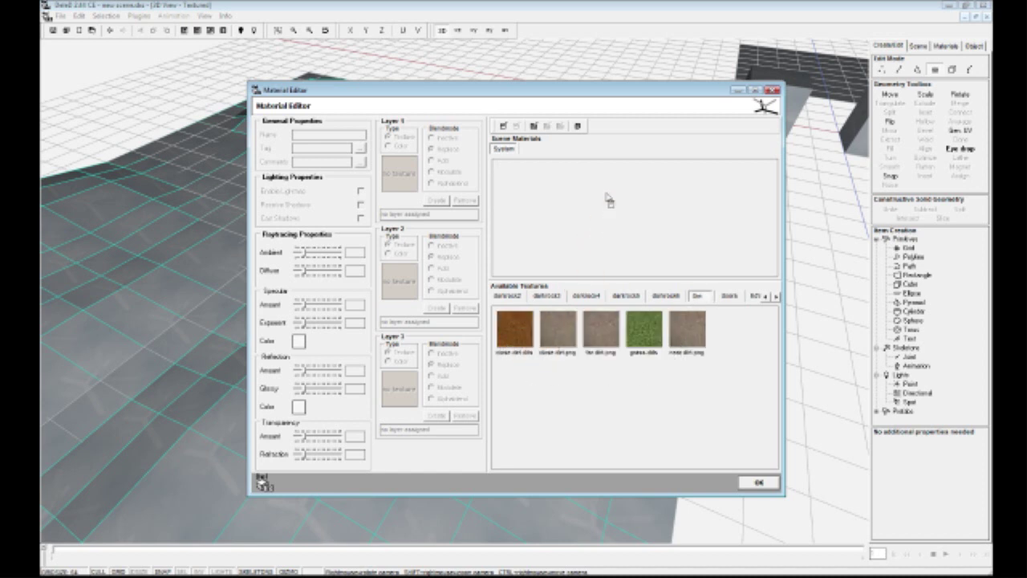
pyautogui.click(759, 482)
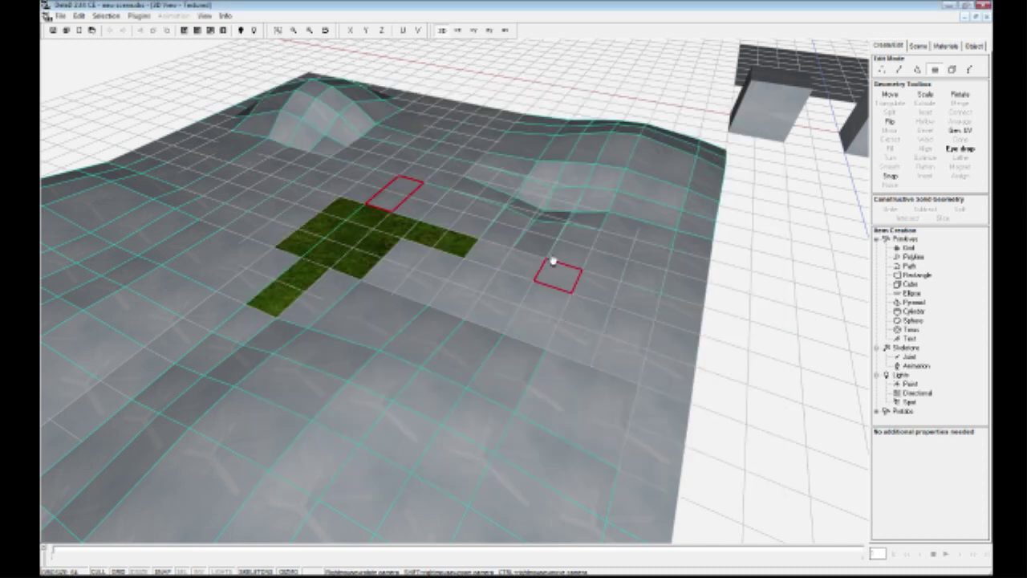
# Select the adjoining faces on the front of the steep hill at the terrain's far corner and assign the close dirt material to them
pyautogui.click(388, 194)
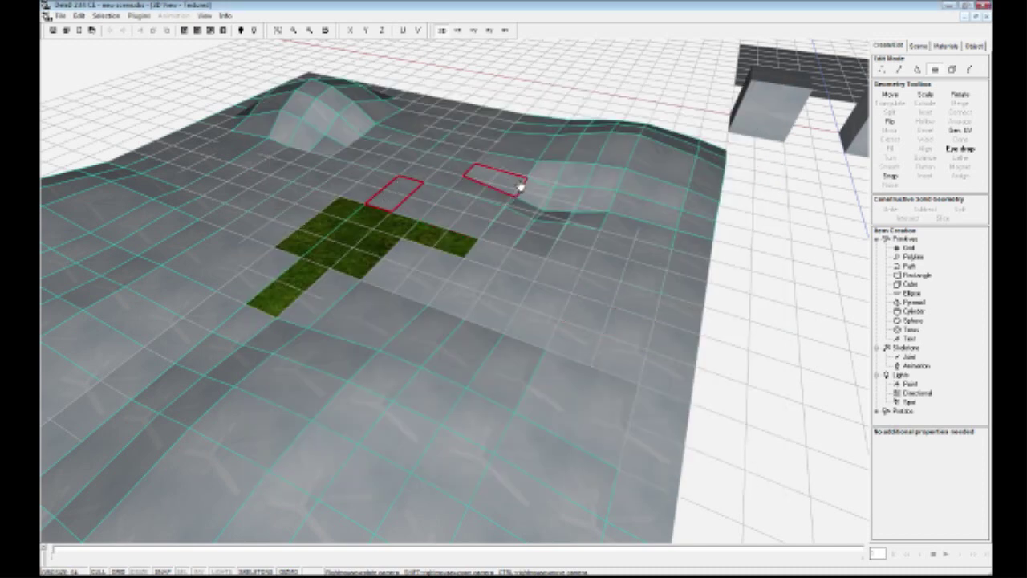
pyautogui.click(294, 127)
pyautogui.keyDown('shift'); pyautogui.click(301, 135); pyautogui.keyUp('shift')
pyautogui.keyDown('shift'); pyautogui.click(337, 139); pyautogui.keyUp('shift')
pyautogui.keyDown('shift'); pyautogui.click(318, 120); pyautogui.keyUp('shift')
pyautogui.keyDown('shift'); pyautogui.click(356, 122); pyautogui.keyUp('shift')
pyautogui.keyDown('shift'); pyautogui.click(343, 106); pyautogui.keyUp('shift')
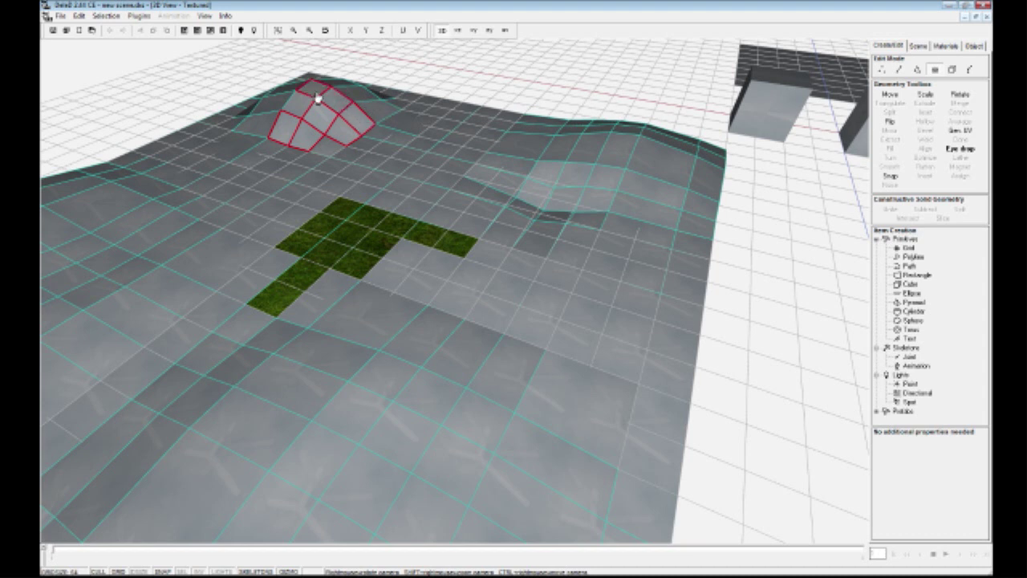
pyautogui.click(945, 46)
pyautogui.click(898, 151)
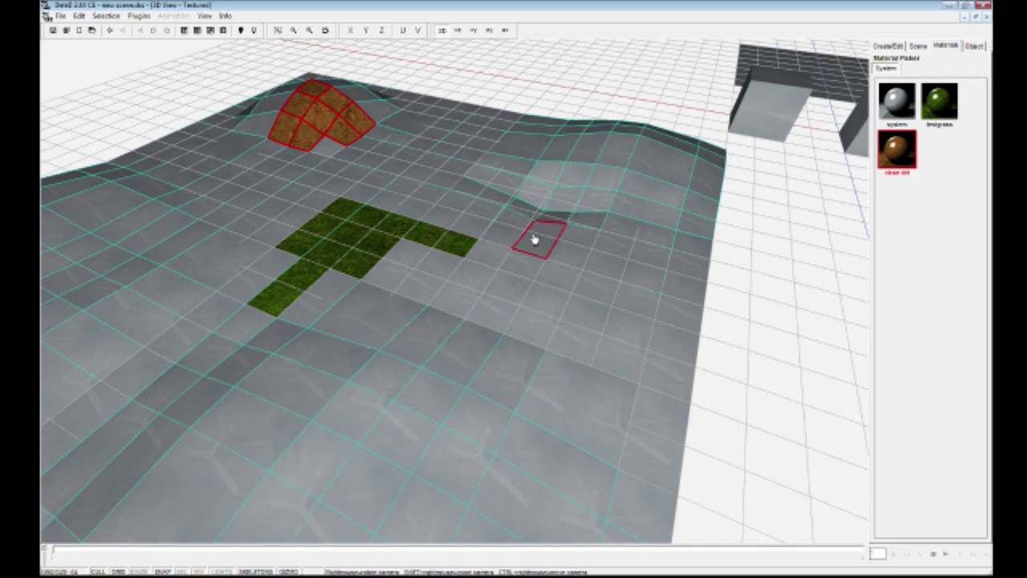
# Restore the maximized 3D view to the multi-view layout and inspect the textured terrain from several angles
pyautogui.moveTo(610, 328); pyautogui.dragTo(694, 301, button='right')
pyautogui.moveTo(481, 317); pyautogui.dragTo(535, 305, button='right')
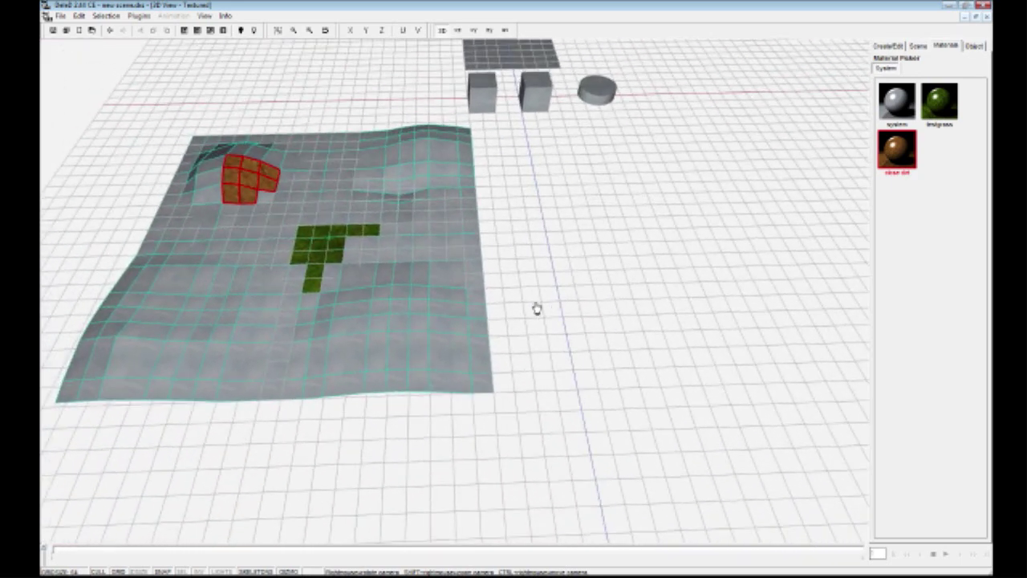
pyautogui.click(975, 17)
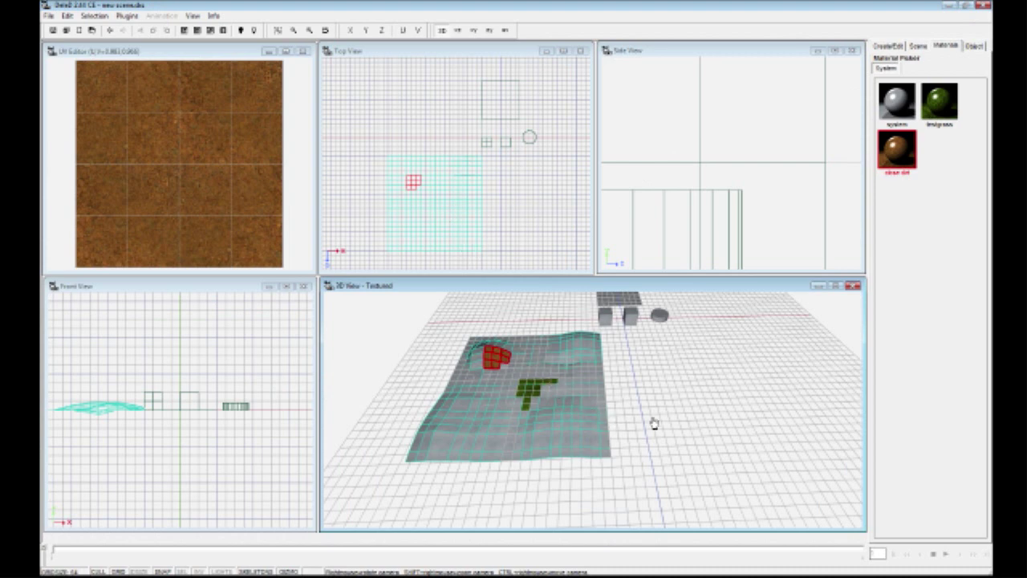
pyautogui.moveTo(653, 422); pyautogui.dragTo(678, 433, button='right')
pyautogui.moveTo(593, 410); pyautogui.dragTo(590, 386, button='right')
pyautogui.moveTo(654, 425)
pyautogui.keyDown('ctrl'); pyautogui.mouseDown(button='right')
pyautogui.moveTo(654, 401)
pyautogui.moveTo(654, 425)
pyautogui.mouseUp(button='right'); pyautogui.keyUp('ctrl')
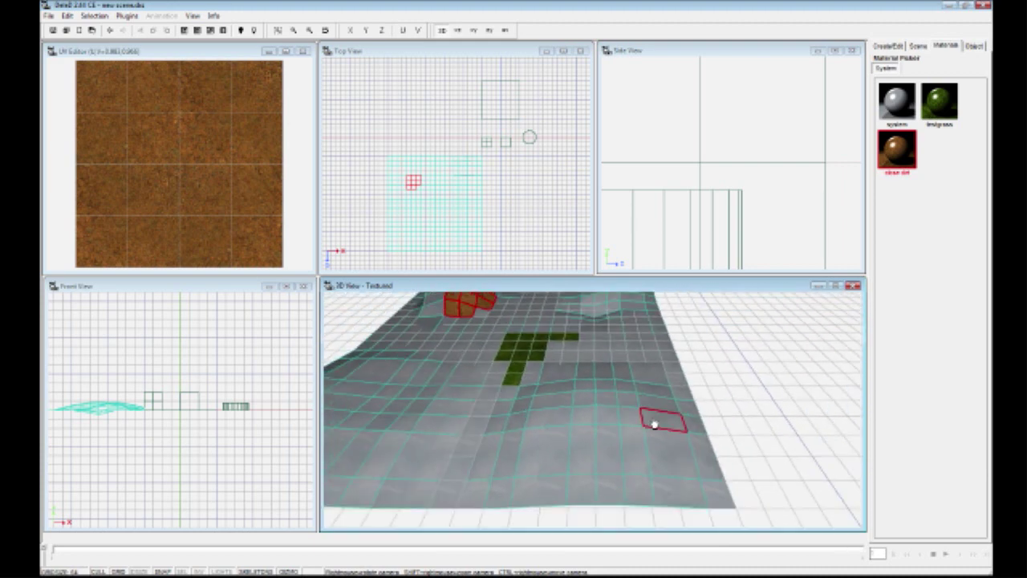
pyautogui.moveTo(677, 417)
pyautogui.mouseDown(button='right')
pyautogui.moveTo(703, 425)
pyautogui.moveTo(696, 441)
pyautogui.moveTo(676, 417)
pyautogui.mouseUp(button='right')
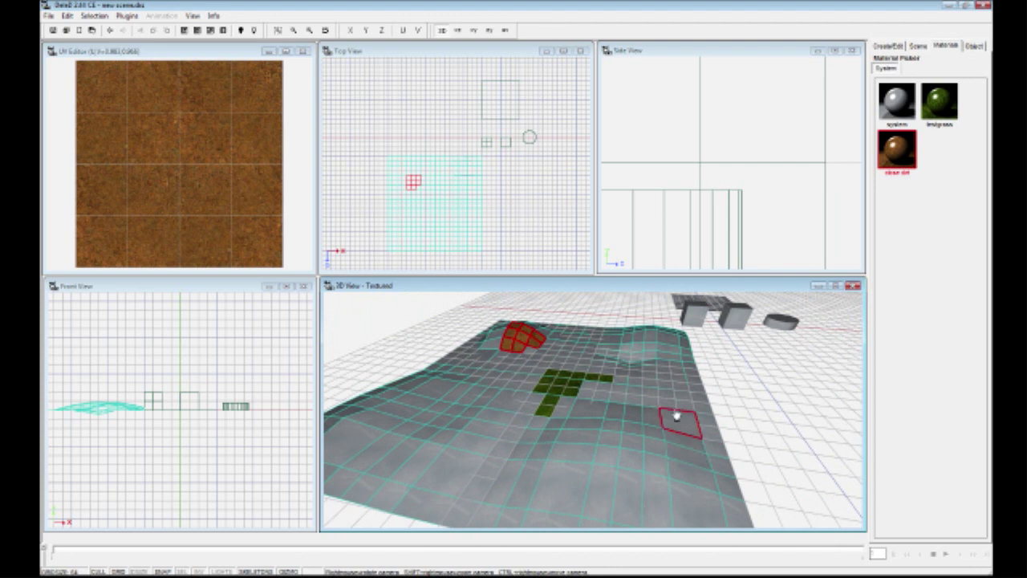